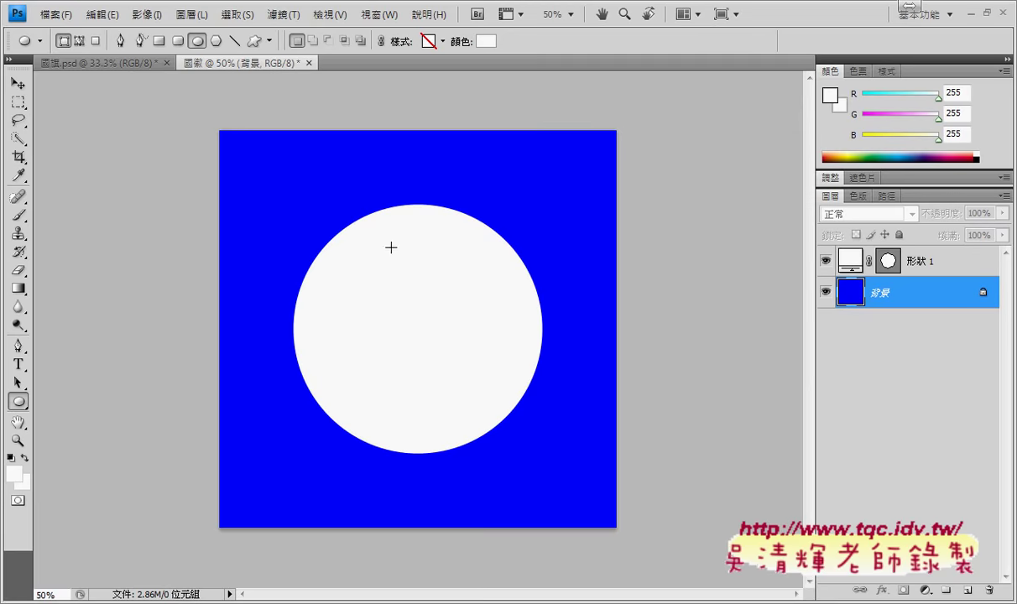
- Glance at 國旗.psd for reference, return to 圖徽, and show the shape tool flyout
{"action": "left_click", "coordinate": [99, 63]}
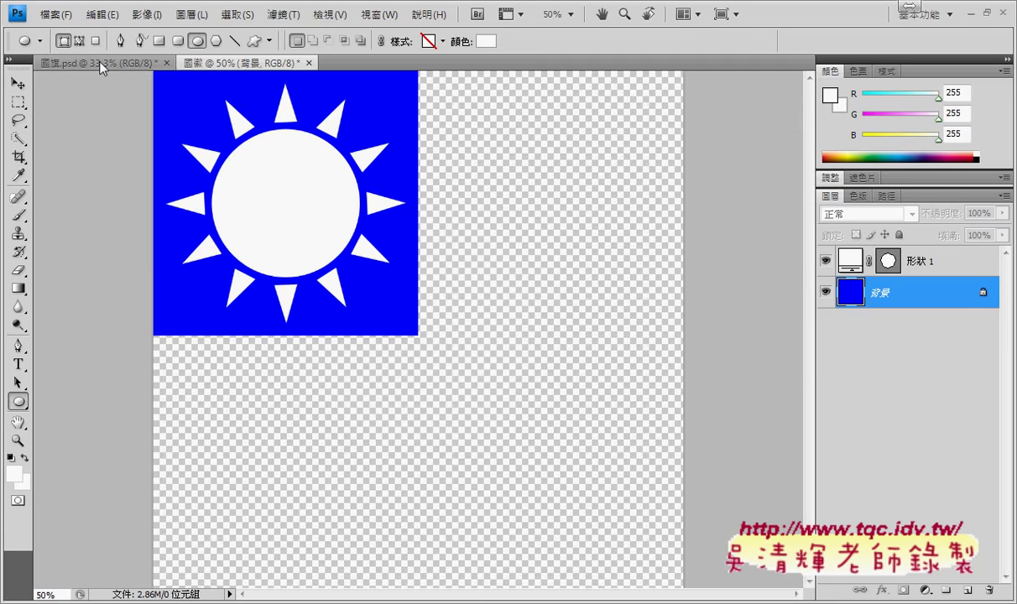
{"action": "left_click", "coordinate": [235, 64]}
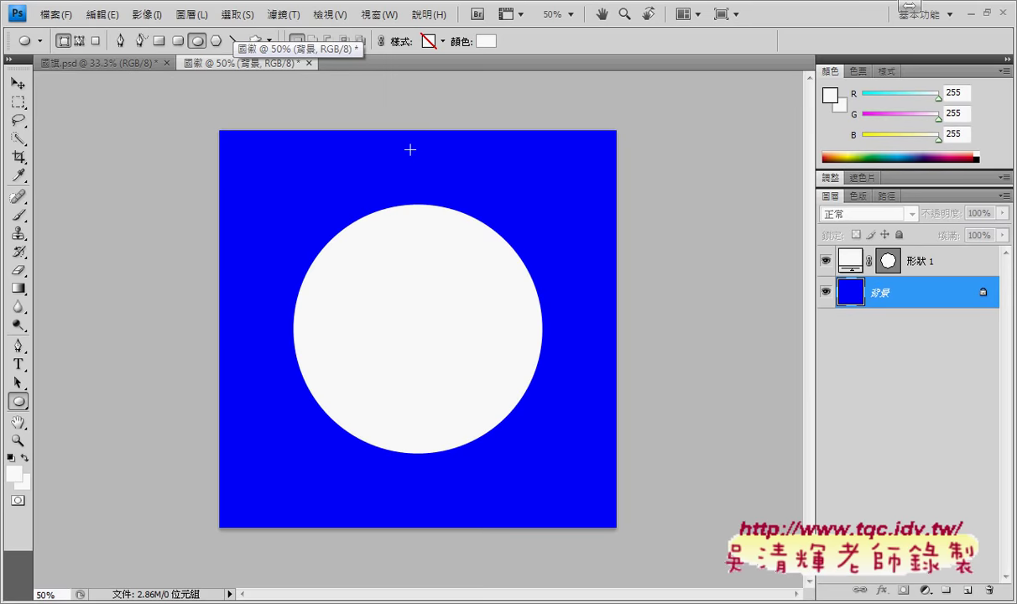
{"action": "right_click", "coordinate": [23, 403]}
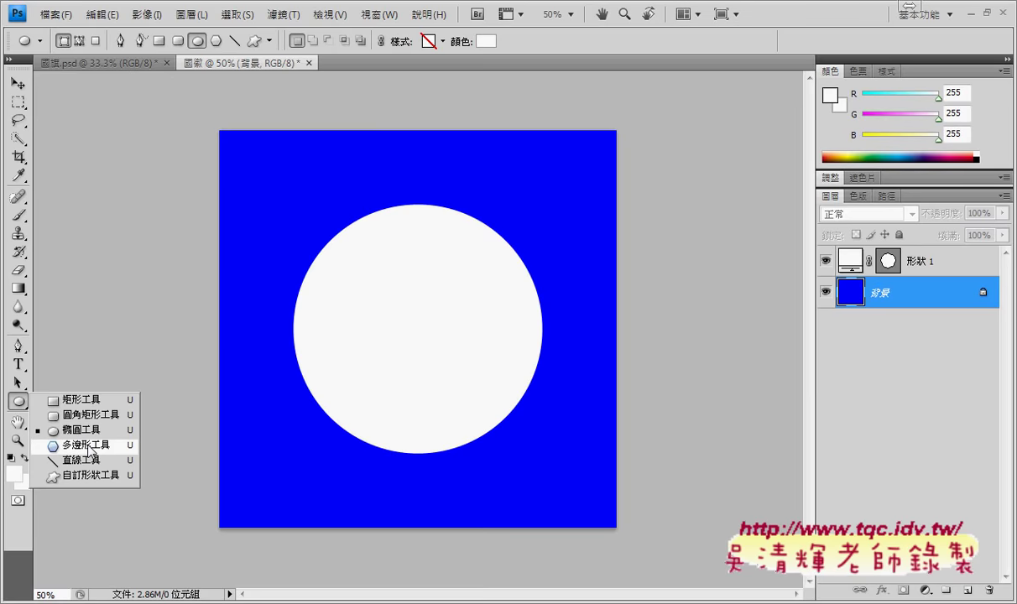
- Switch to the Polygon Tool and set its Sides value to 3 for triangles
{"action": "left_click", "coordinate": [89, 446]}
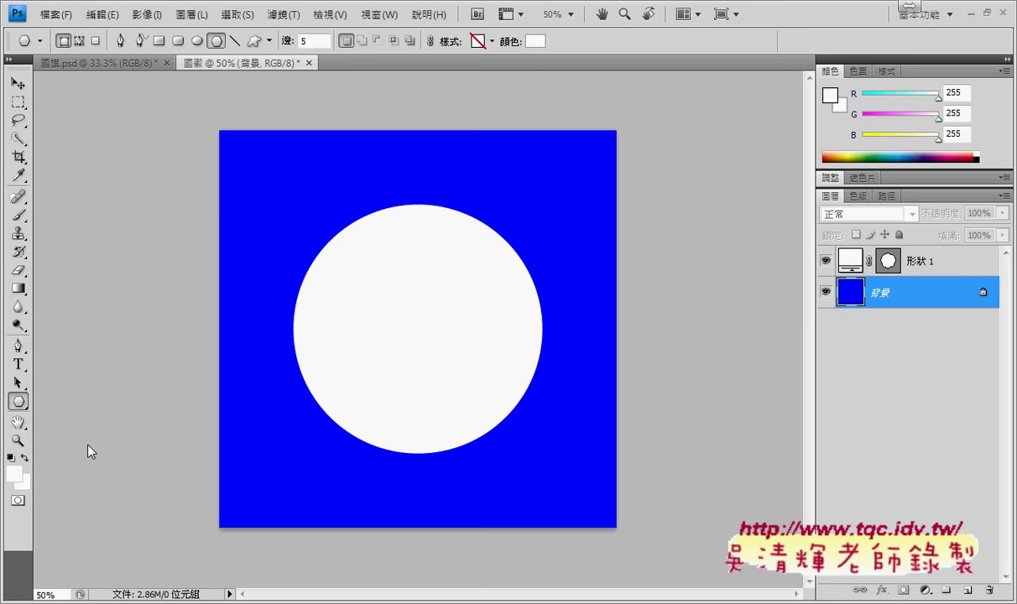
{"action": "left_click", "coordinate": [304, 41]}
{"action": "left_click_drag", "start_coordinate": [32, 410], "coordinate": [30, 390]}
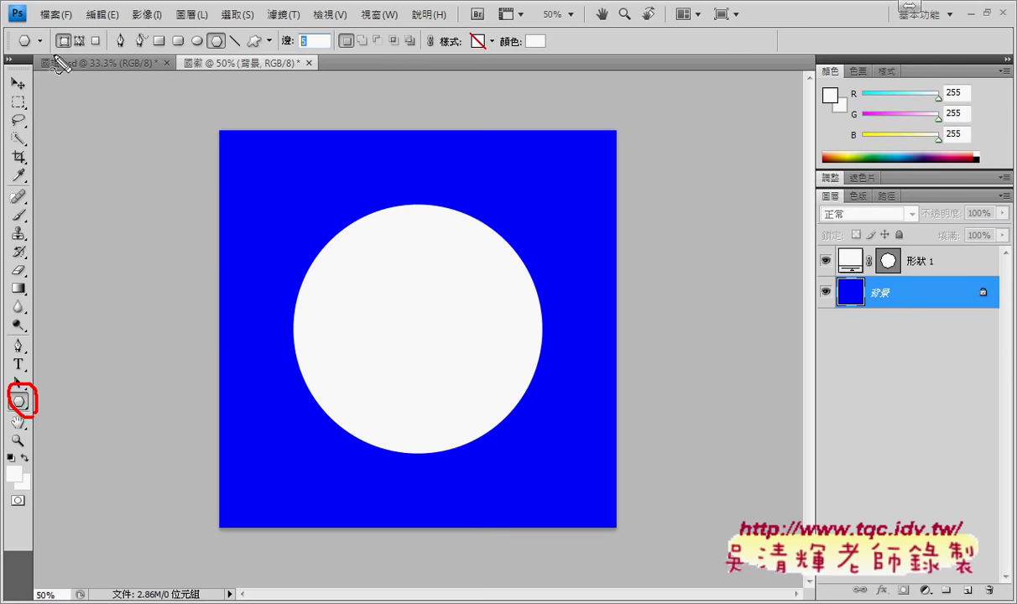
{"action": "left_click_drag", "start_coordinate": [52, 52], "coordinate": [222, 48]}
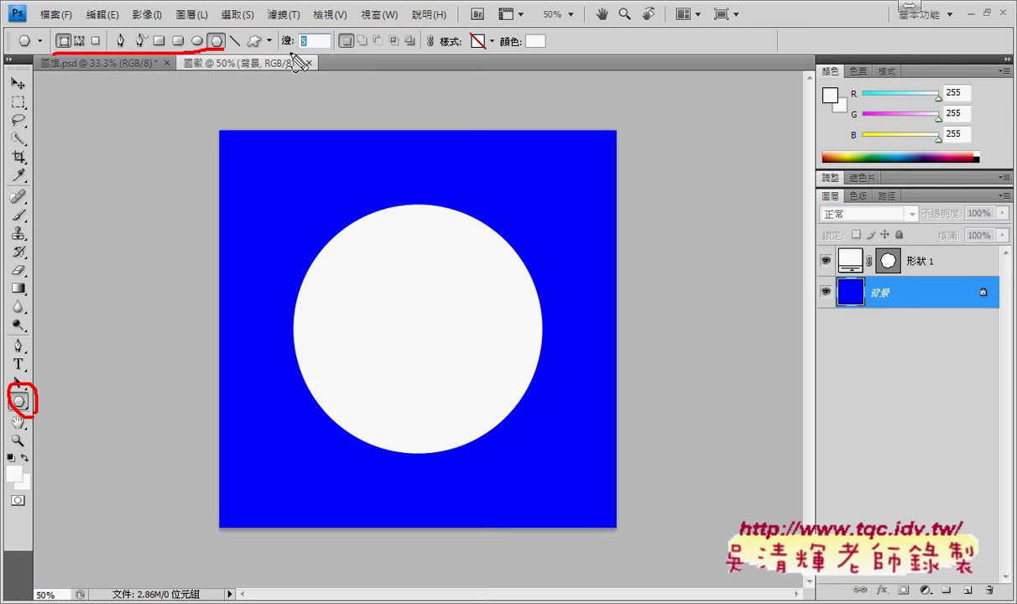
{"action": "left_click_drag", "start_coordinate": [321, 52], "coordinate": [335, 52]}
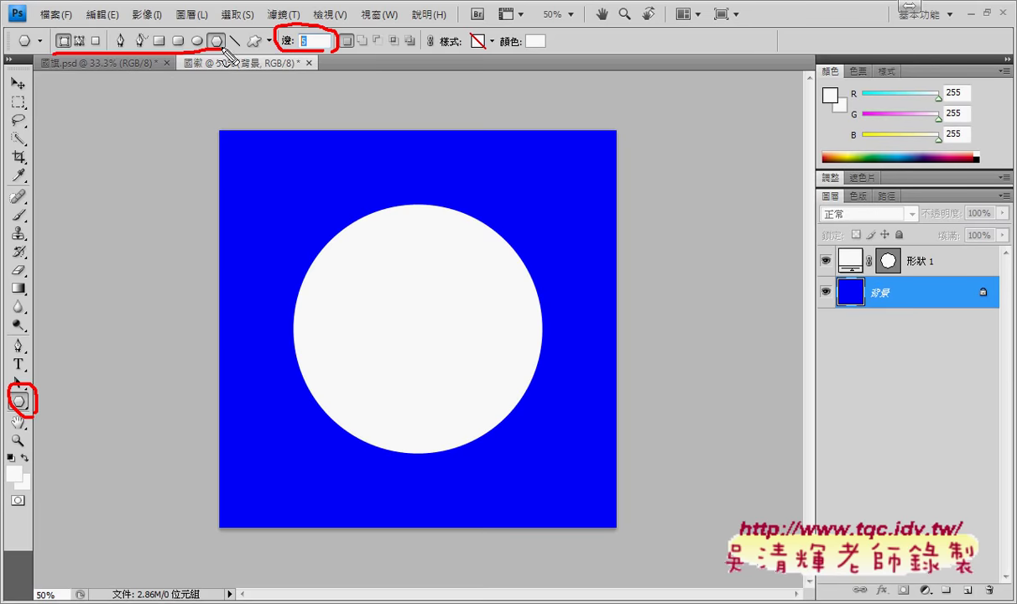
{"action": "left_click_drag", "start_coordinate": [222, 50], "coordinate": [296, 58]}
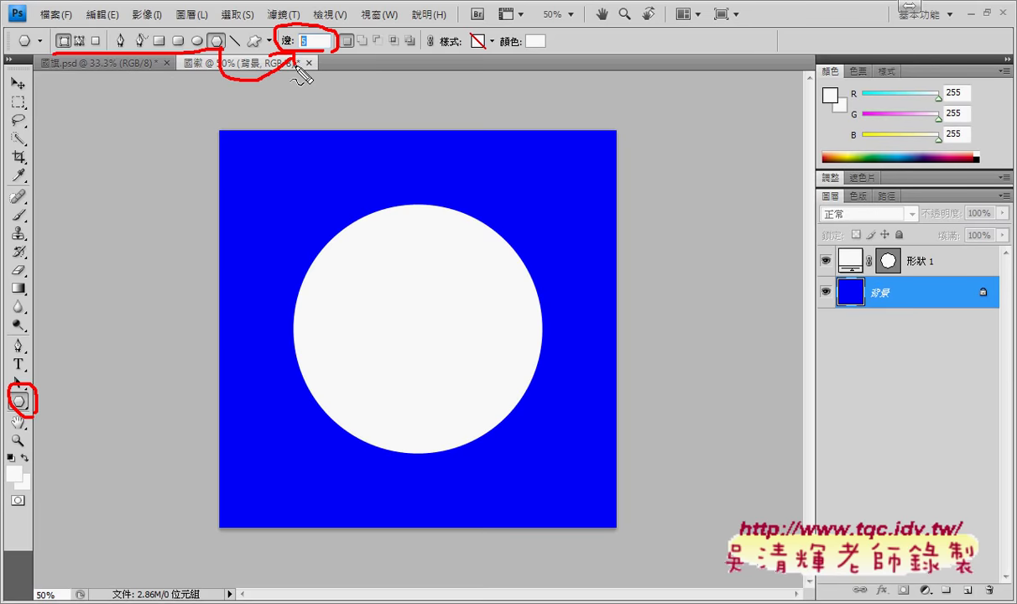
{"action": "key", "text": "Escape"}
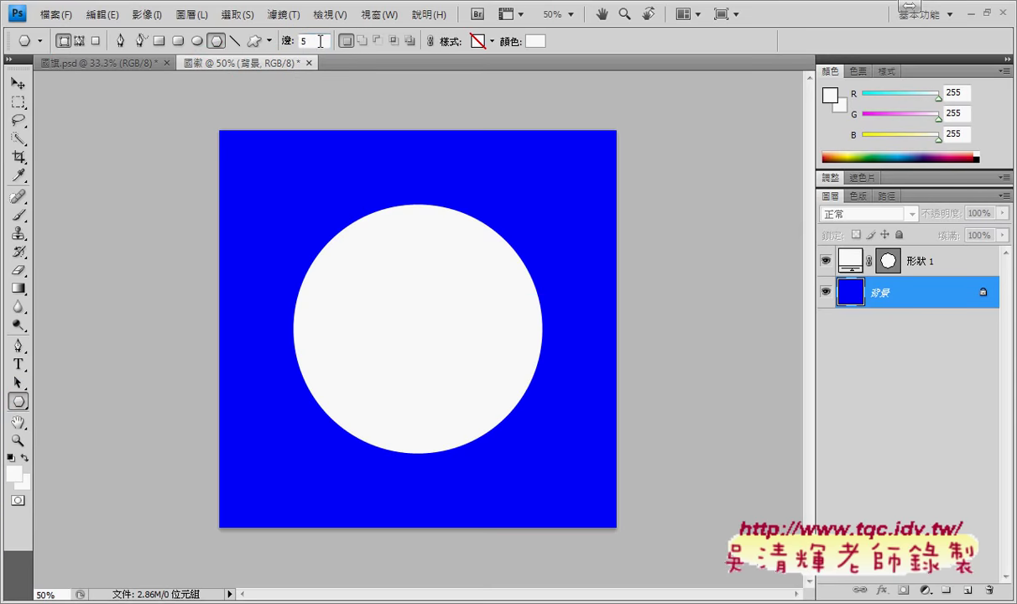
{"action": "double_click", "coordinate": [304, 41]}
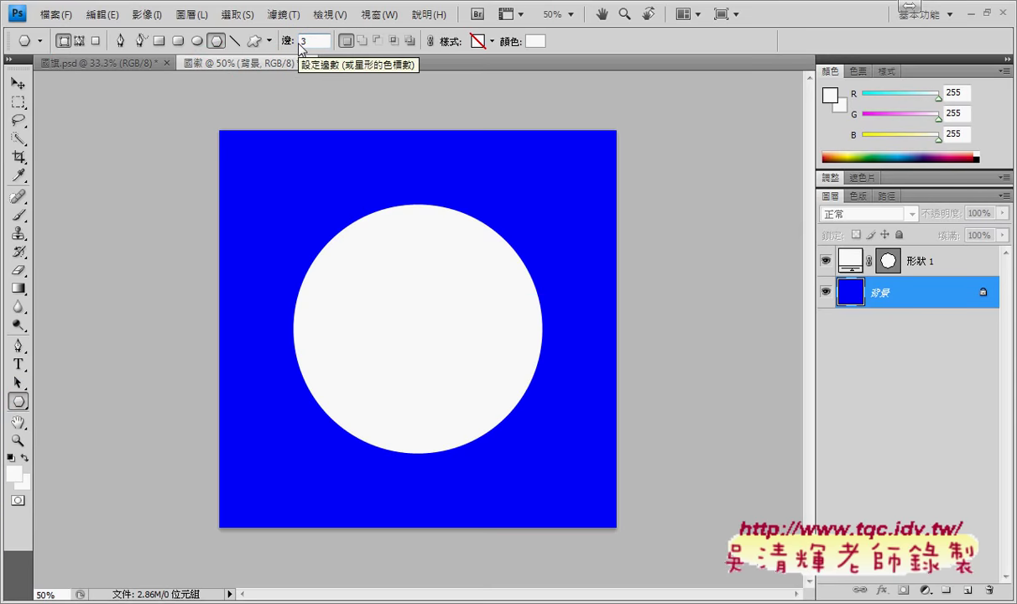
{"action": "type", "text": "3"}
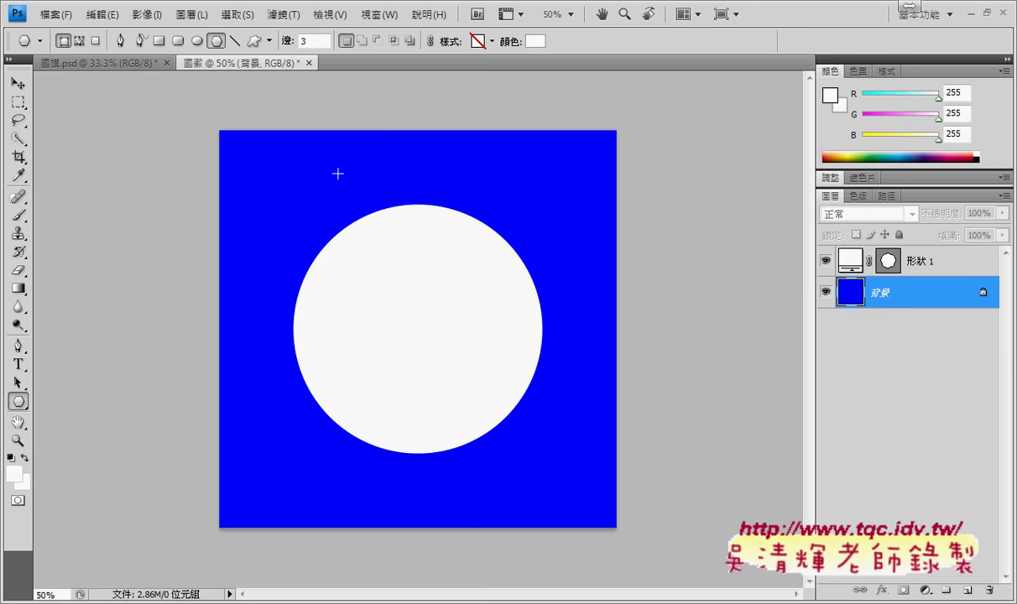
{"action": "left_click_drag", "start_coordinate": [285, 168], "coordinate": [315, 180]}
{"action": "left_click_drag", "start_coordinate": [315, 180], "coordinate": [340, 178]}
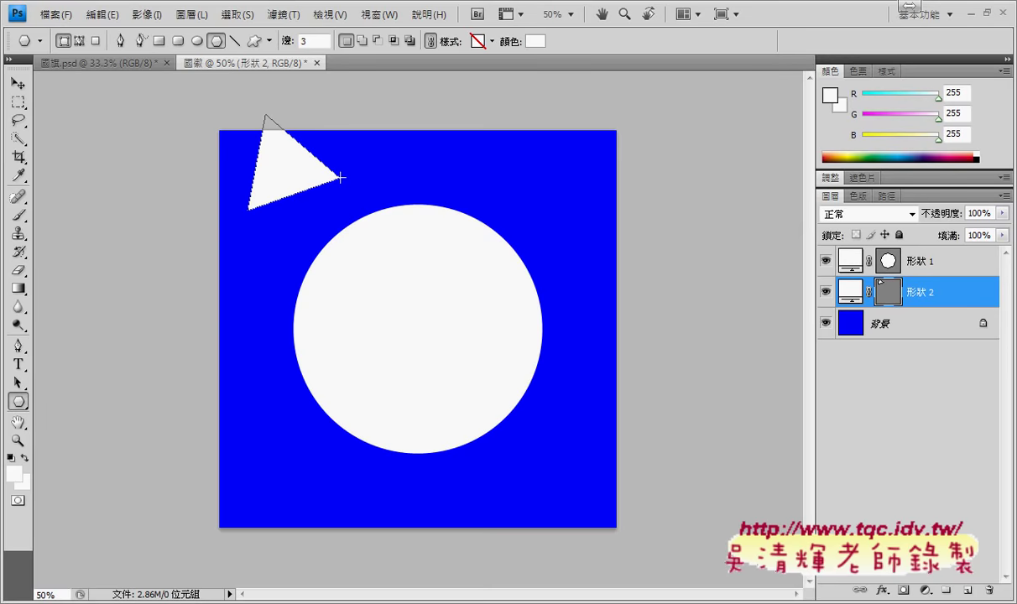
{"action": "left_click", "coordinate": [100, 16]}
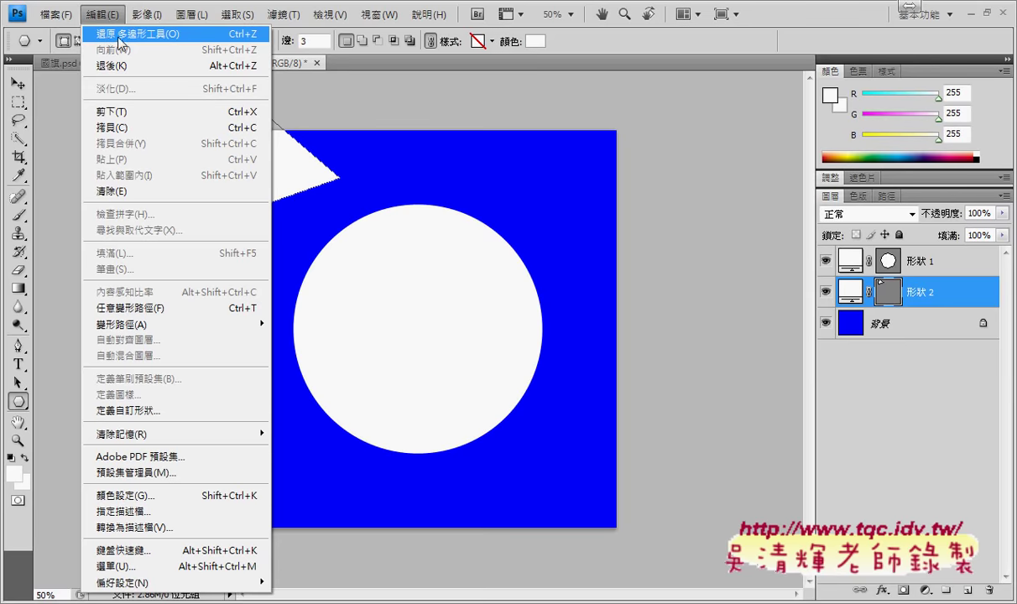
{"action": "left_click", "coordinate": [247, 66]}
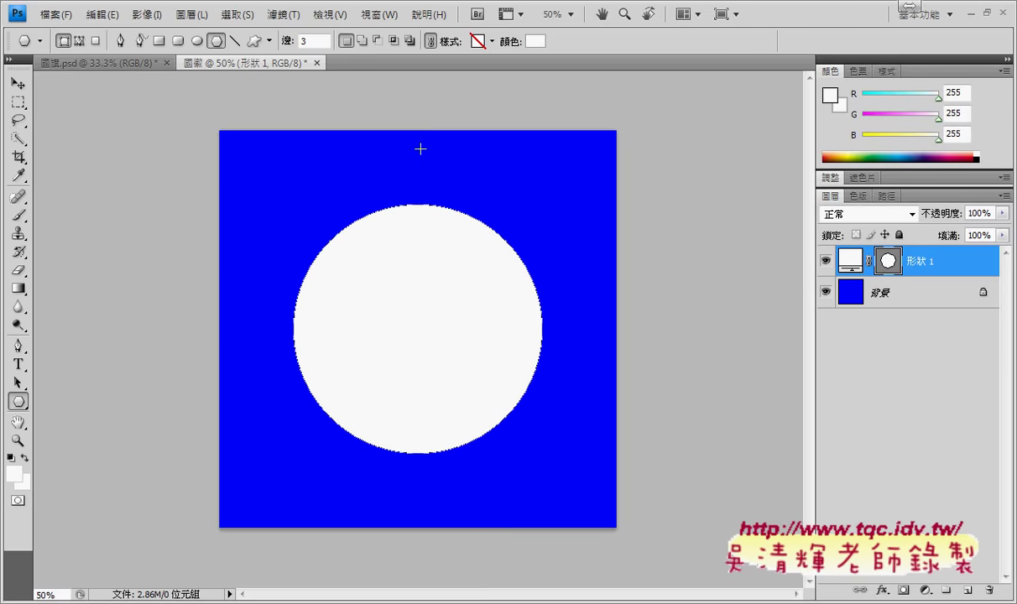
- After three undone attempts, draw a small upright triangle above the circle's top centre
{"action": "left_click_drag", "start_coordinate": [420, 148], "coordinate": [462, 172]}
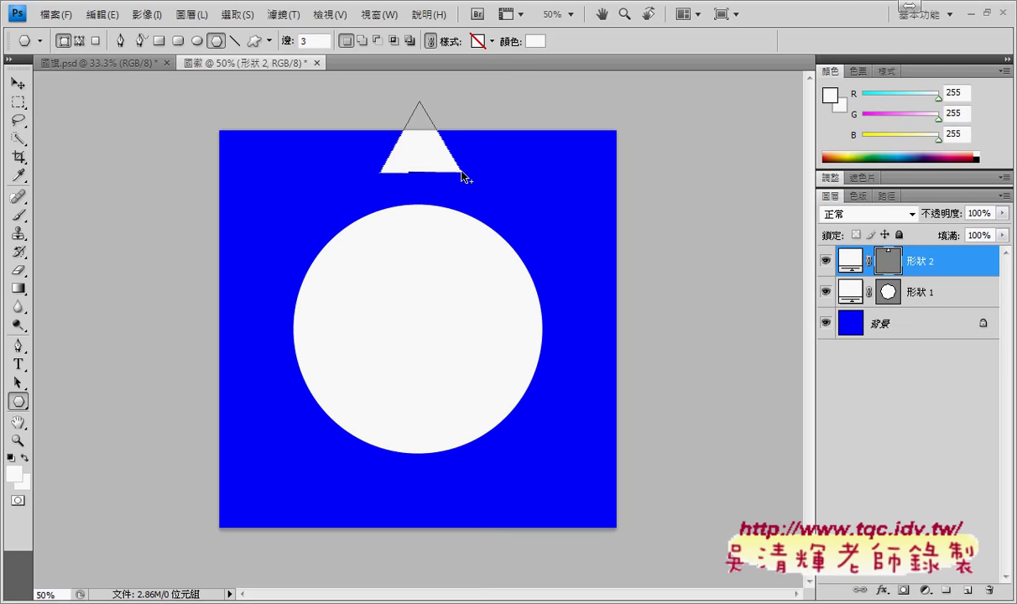
{"action": "key", "text": "ctrl+z"}
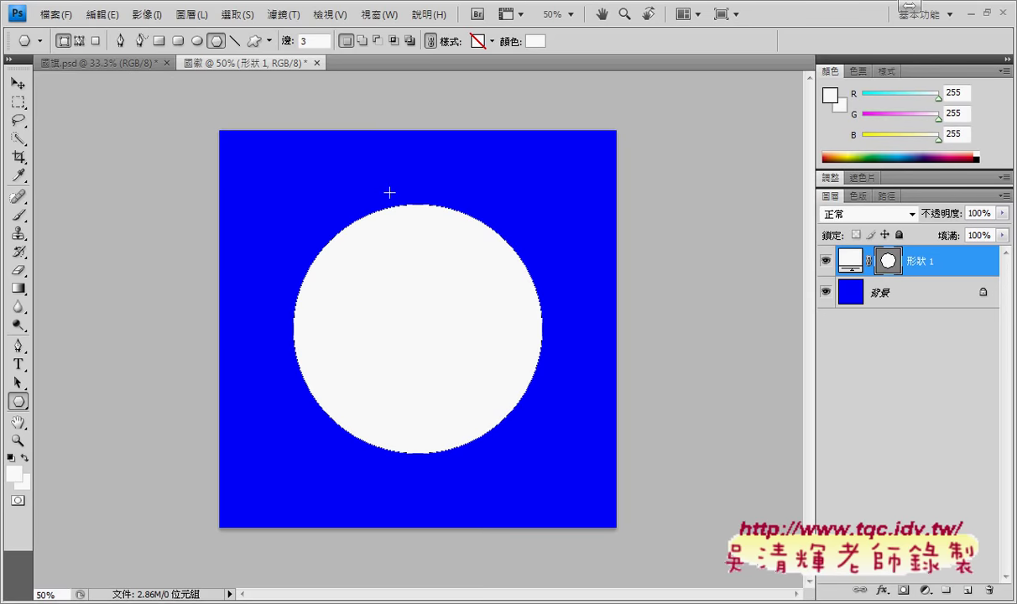
{"action": "left_click_drag", "start_coordinate": [390, 193], "coordinate": [395, 198]}
{"action": "mouse_move", "coordinate": [395, 198]}
{"action": "left_mouse_down"}
{"action": "mouse_move", "coordinate": [412, 151]}
{"action": "mouse_move", "coordinate": [403, 164]}
{"action": "left_mouse_up"}
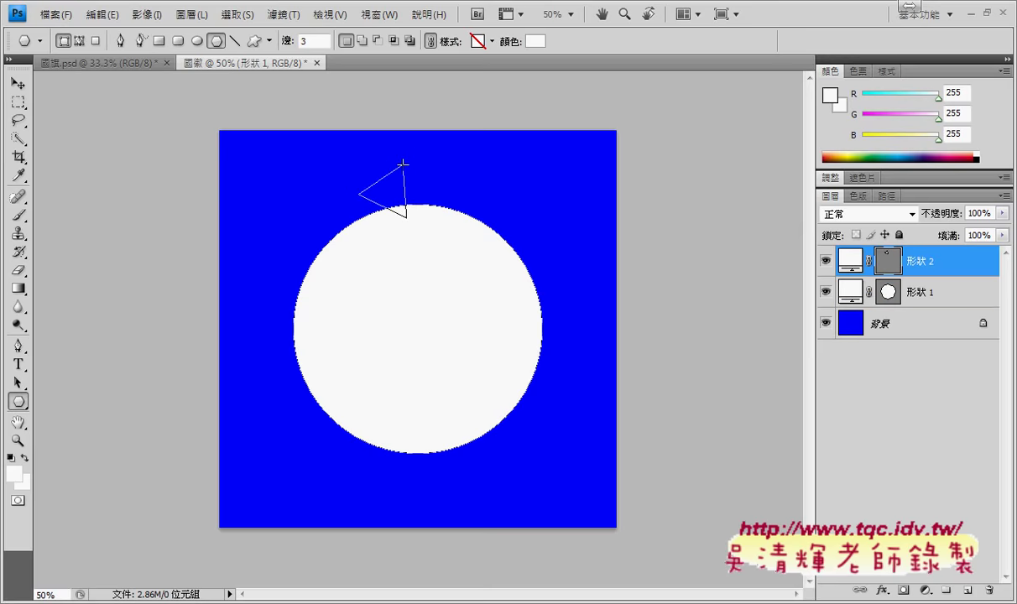
{"action": "key", "text": "ctrl+z"}
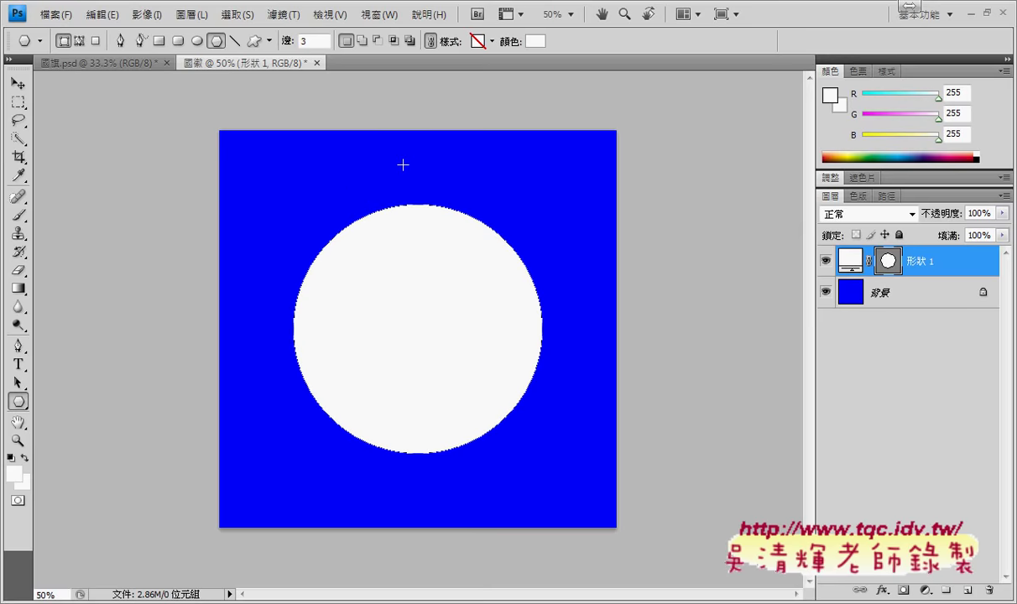
{"action": "left_click_drag", "start_coordinate": [420, 148], "coordinate": [424, 115]}
{"action": "key", "text": "ctrl+z"}
{"action": "mouse_move", "coordinate": [418, 188]}
{"action": "left_mouse_down"}
{"action": "mouse_move", "coordinate": [417, 157]}
{"action": "mouse_move", "coordinate": [417, 167]}
{"action": "left_mouse_up"}
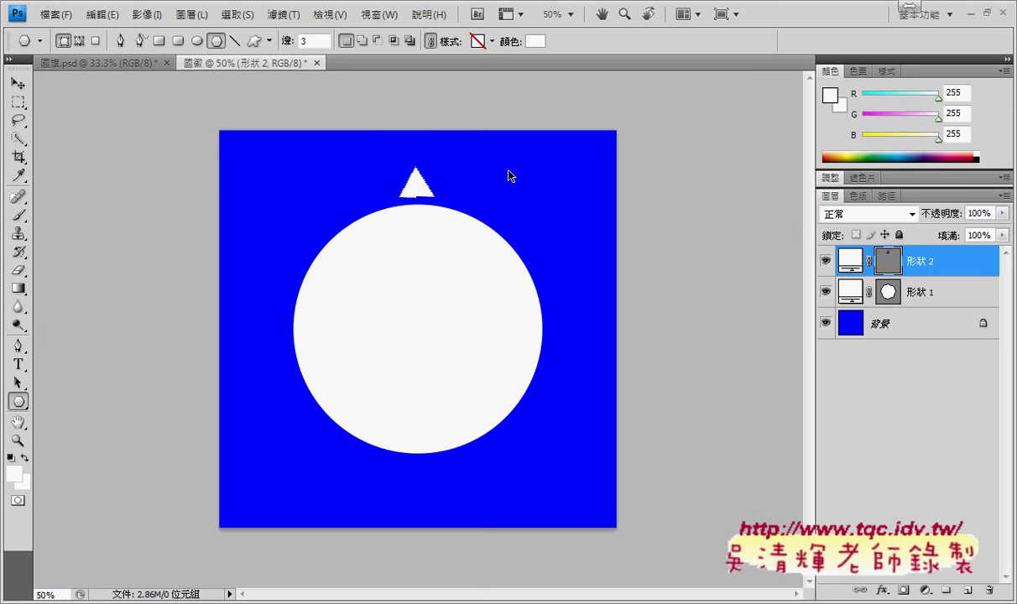
- Stretch the triangle to 177.8% height and narrow it into a slim ray
{"action": "key", "text": "ctrl+t"}
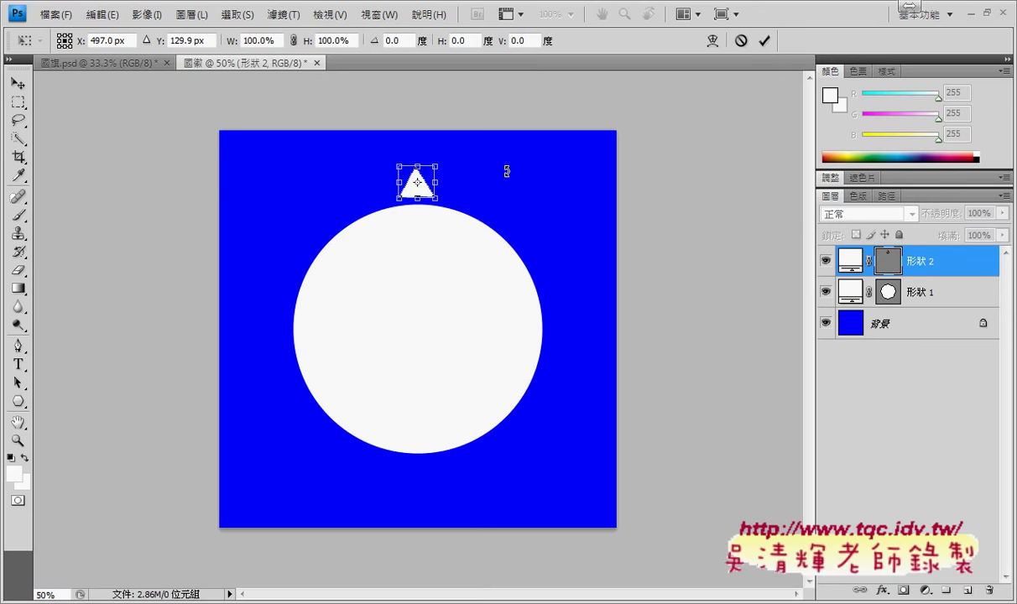
{"action": "left_click", "coordinate": [103, 14]}
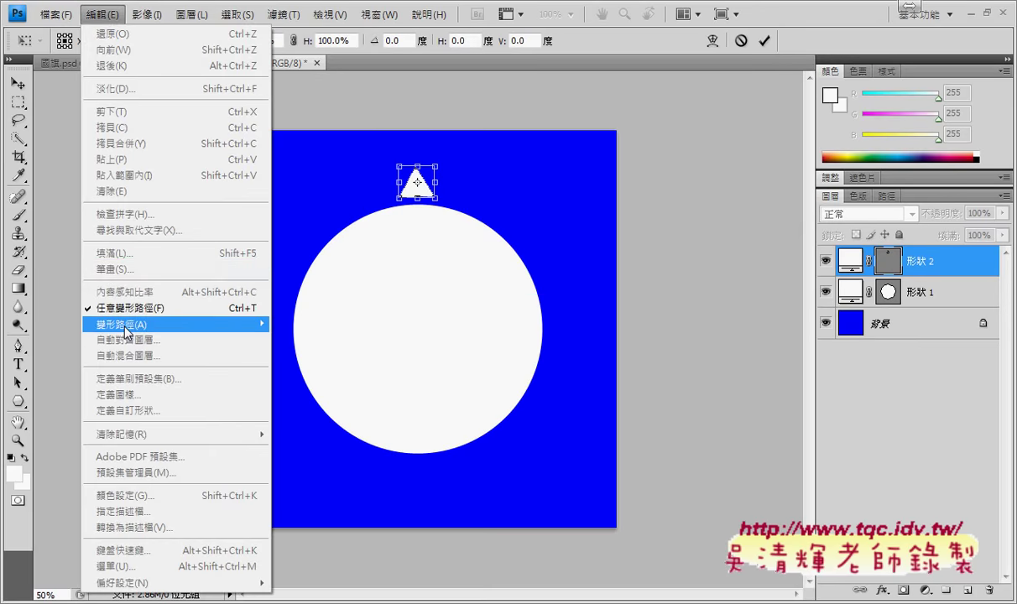
{"action": "left_click", "coordinate": [501, 101]}
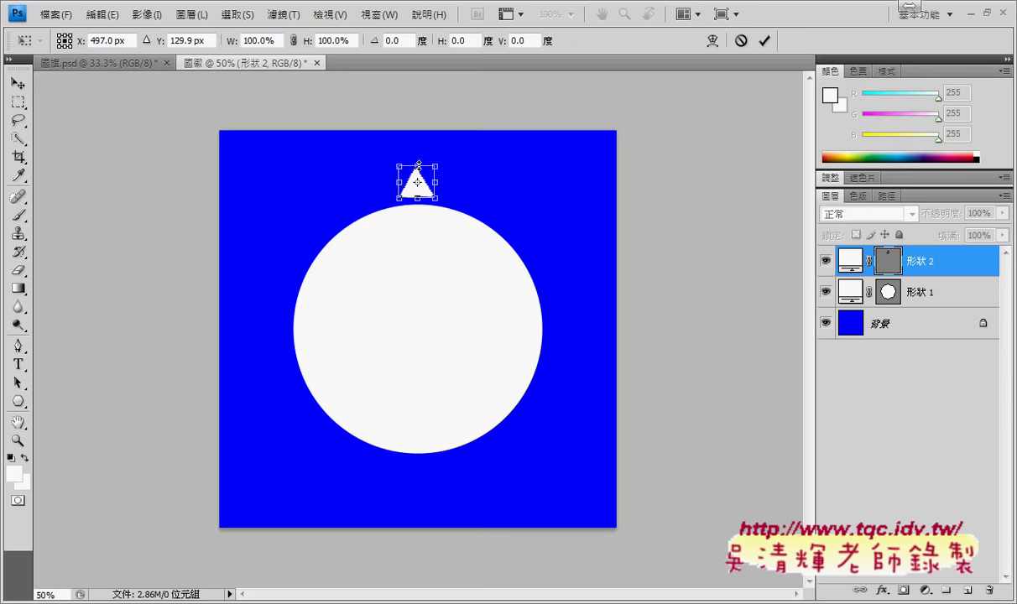
{"action": "left_click_drag", "start_coordinate": [419, 165], "coordinate": [418, 141]}
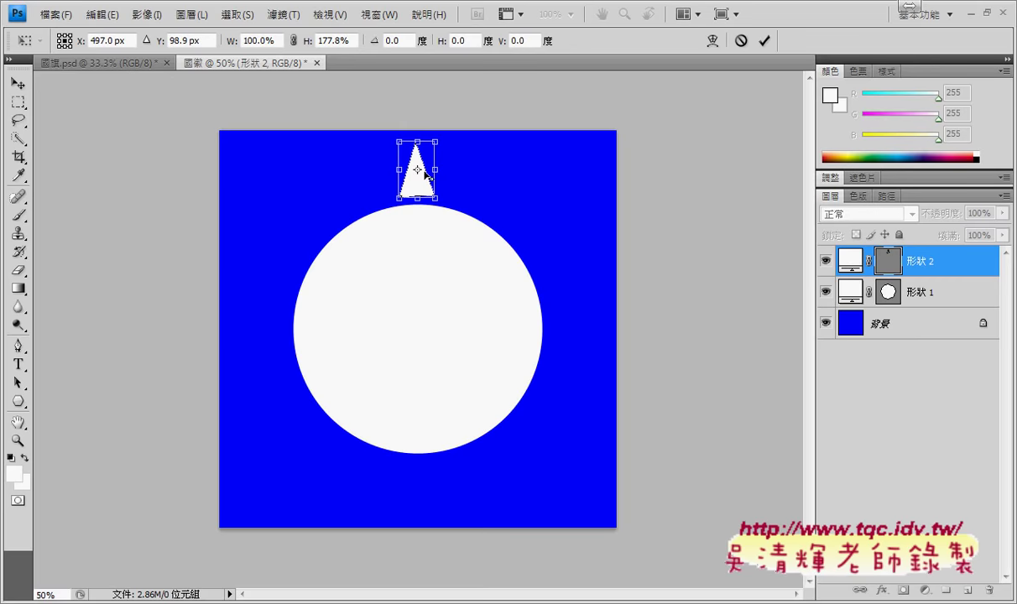
{"action": "left_click_drag", "start_coordinate": [435, 170], "coordinate": [430, 170]}
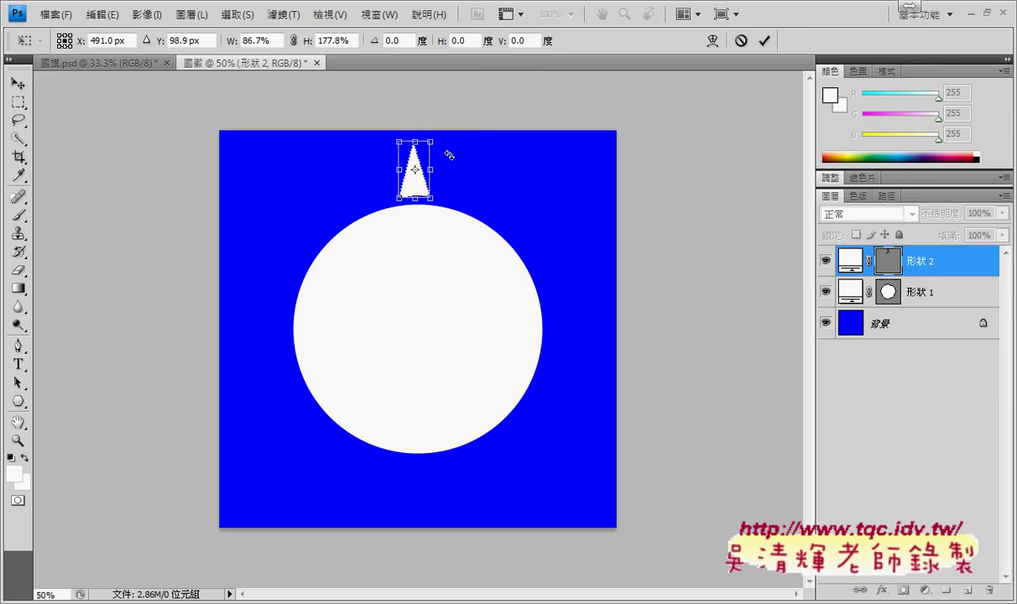
{"action": "left_click", "coordinate": [765, 44]}
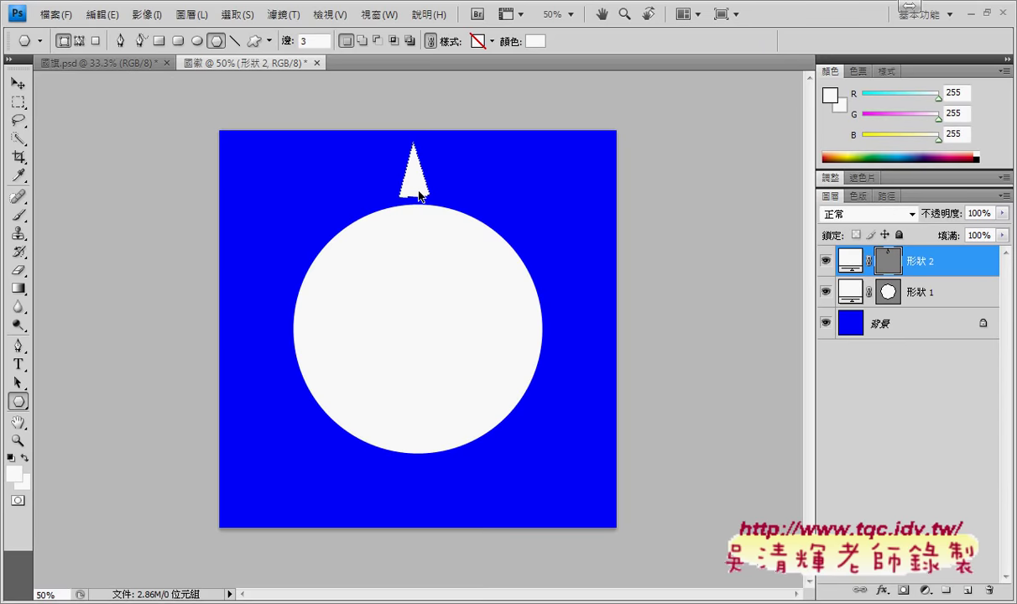
{"action": "key", "text": "ctrl+t"}
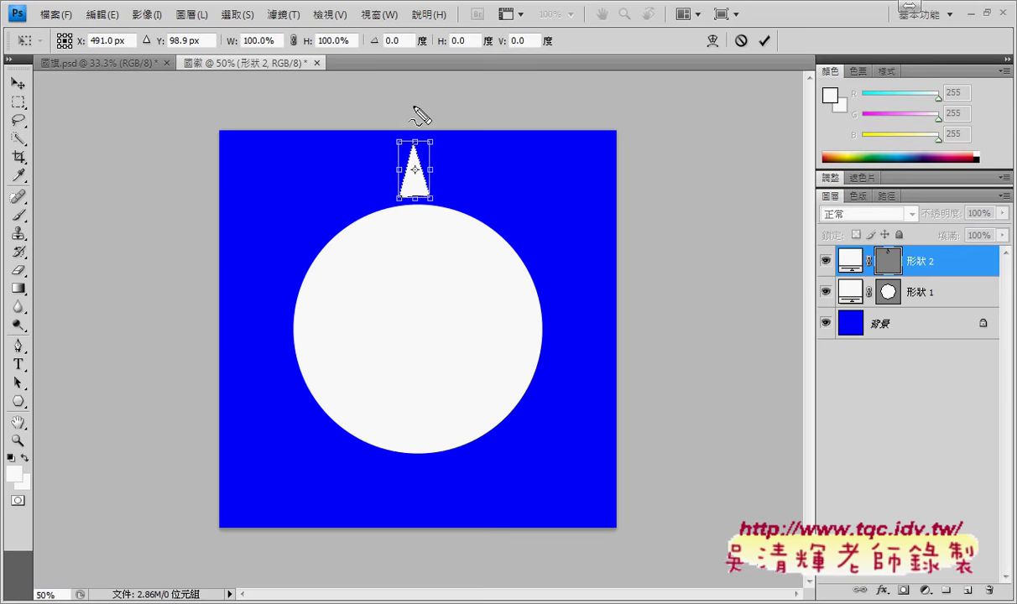
- Centre the triangle at X 500 px and stretch it to about 102.8% height
{"action": "left_click_drag", "start_coordinate": [415, 106], "coordinate": [416, 314]}
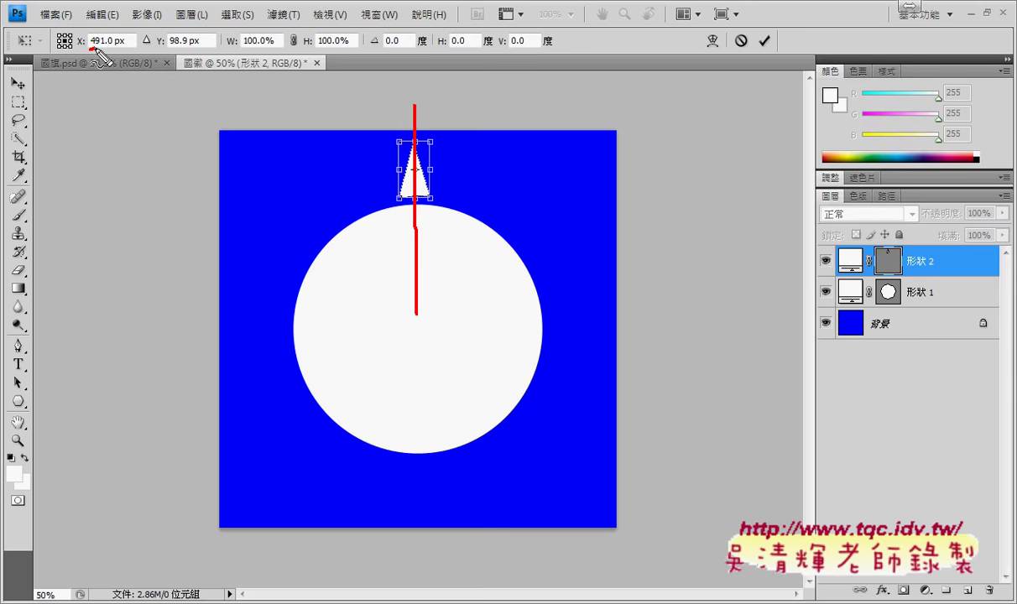
{"action": "left_click_drag", "start_coordinate": [89, 60], "coordinate": [126, 59]}
{"action": "key", "text": "Escape"}
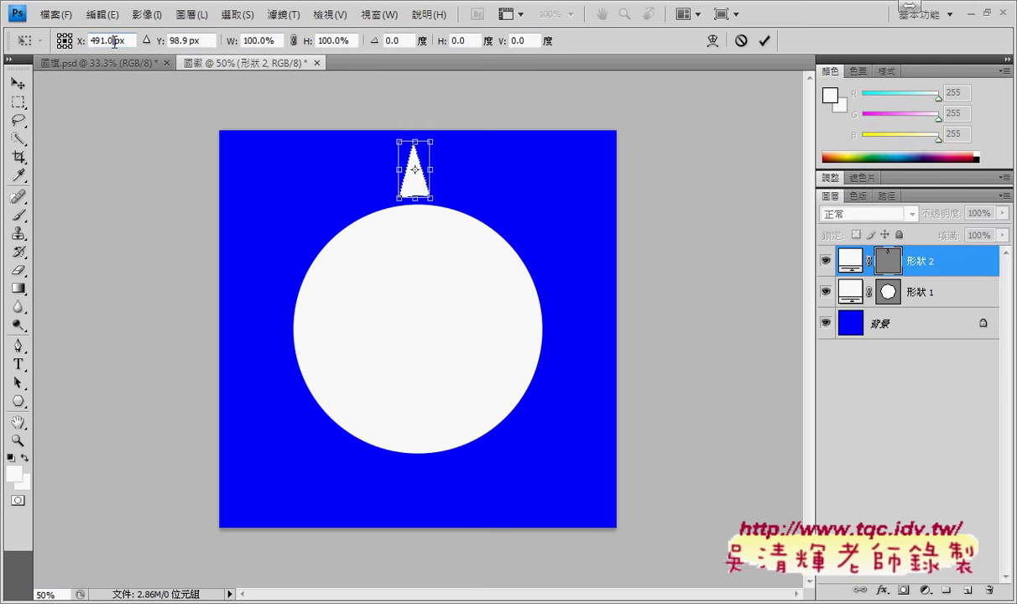
{"action": "double_click", "coordinate": [114, 41]}
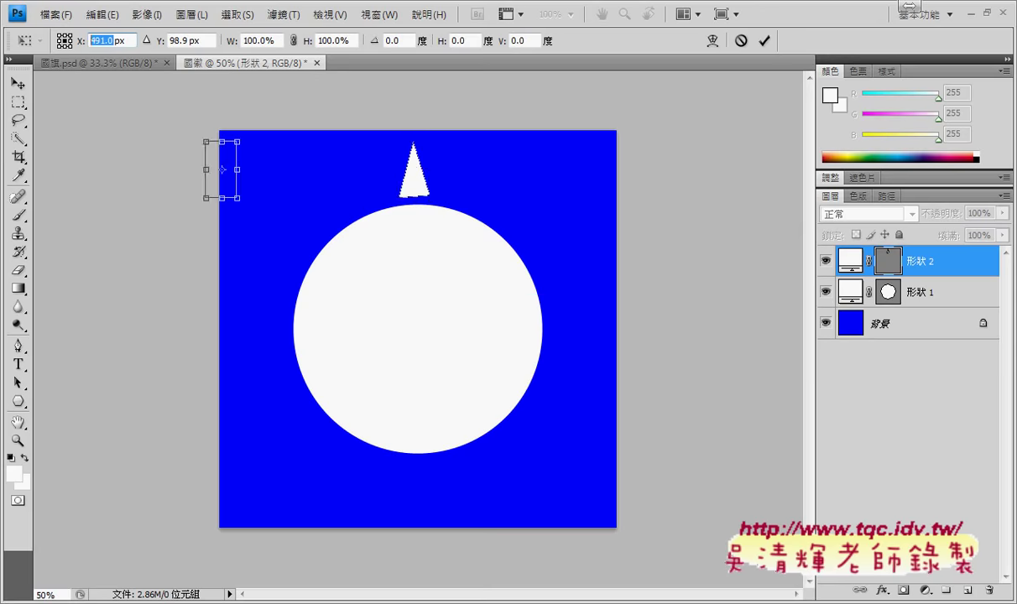
{"action": "type", "text": "500"}
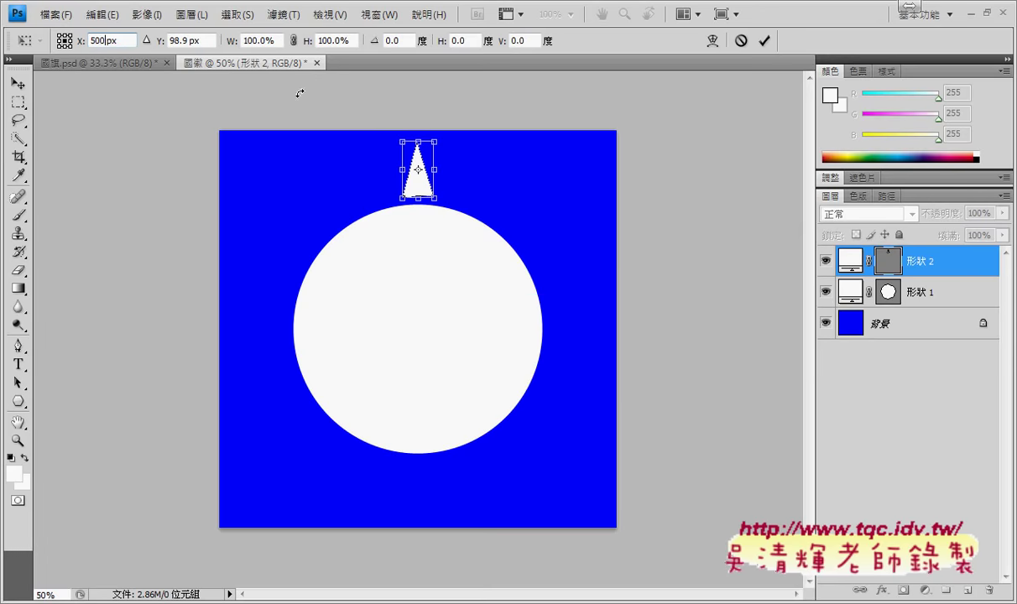
{"action": "left_click", "coordinate": [772, 42]}
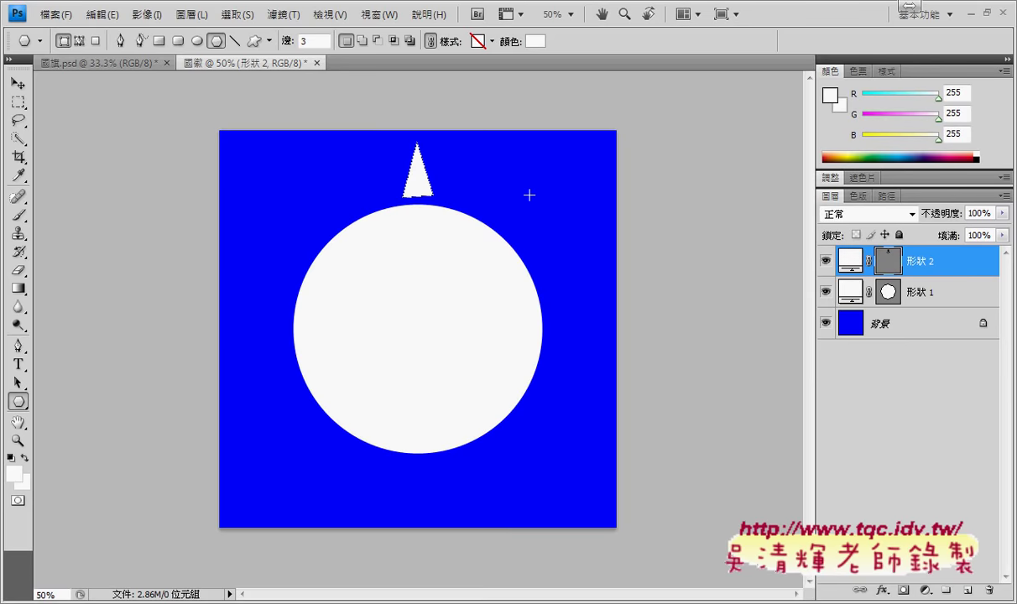
{"action": "key", "text": "ctrl+t"}
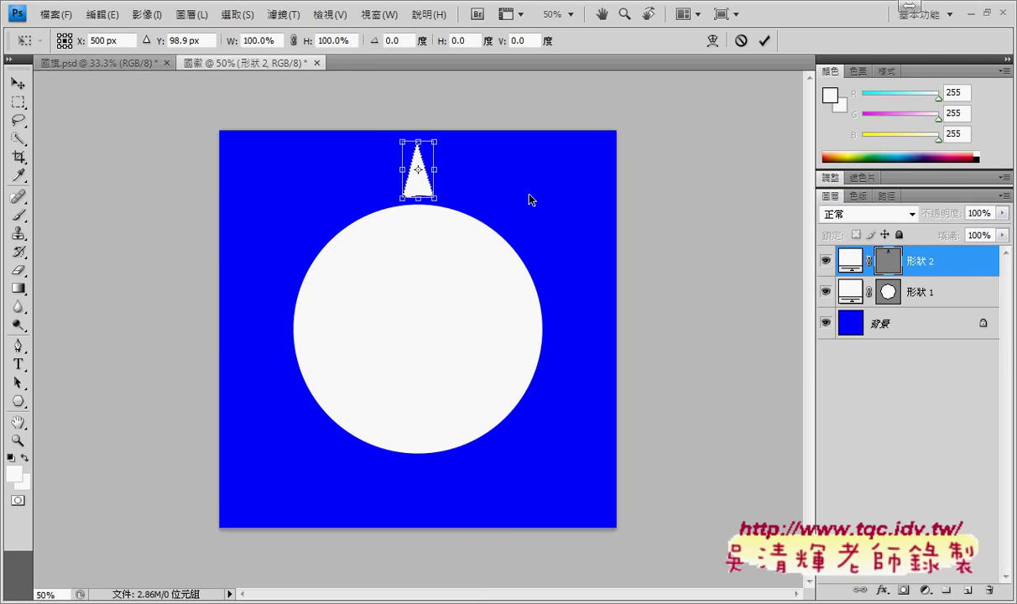
{"action": "mouse_move", "coordinate": [418, 140]}
{"action": "left_mouse_down"}
{"action": "mouse_move", "coordinate": [423, 110]}
{"action": "mouse_move", "coordinate": [423, 139]}
{"action": "left_mouse_up"}
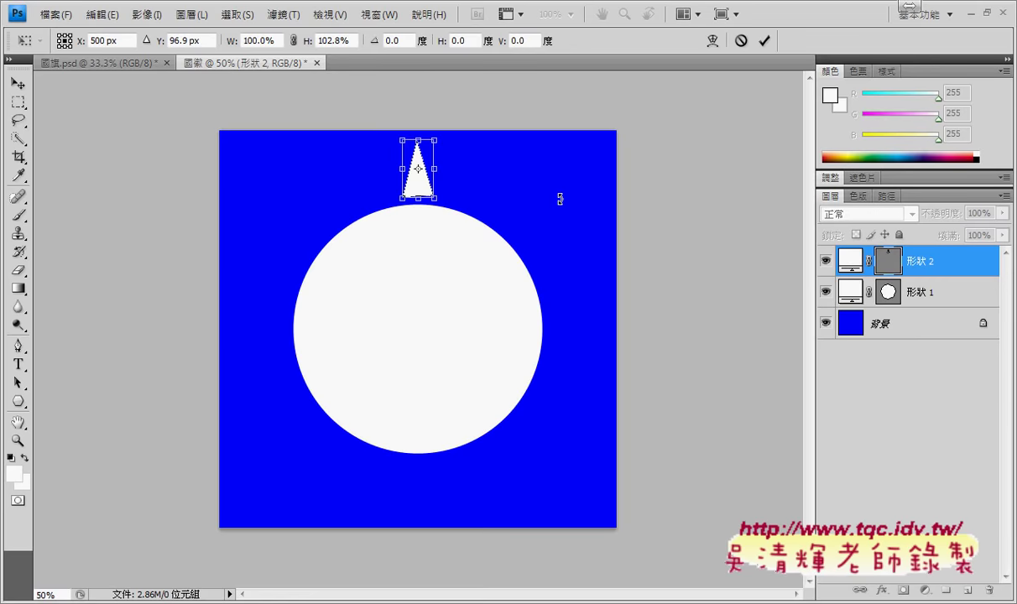
- Apply the stretch, then try a 30° rotation and cancel it, keeping the triangle upright
{"action": "left_click", "coordinate": [765, 39]}
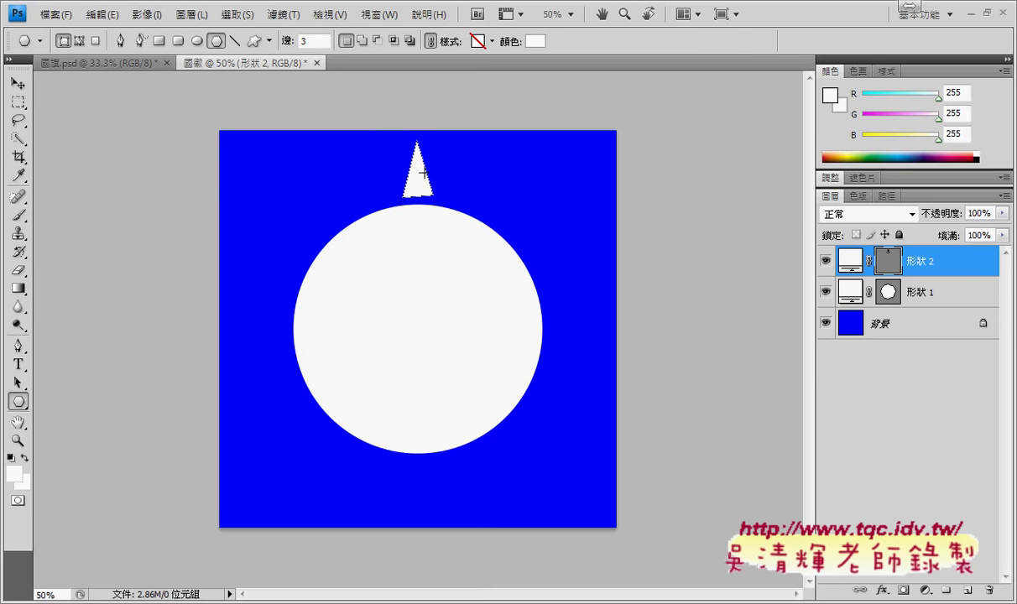
{"action": "key", "text": "ctrl+t"}
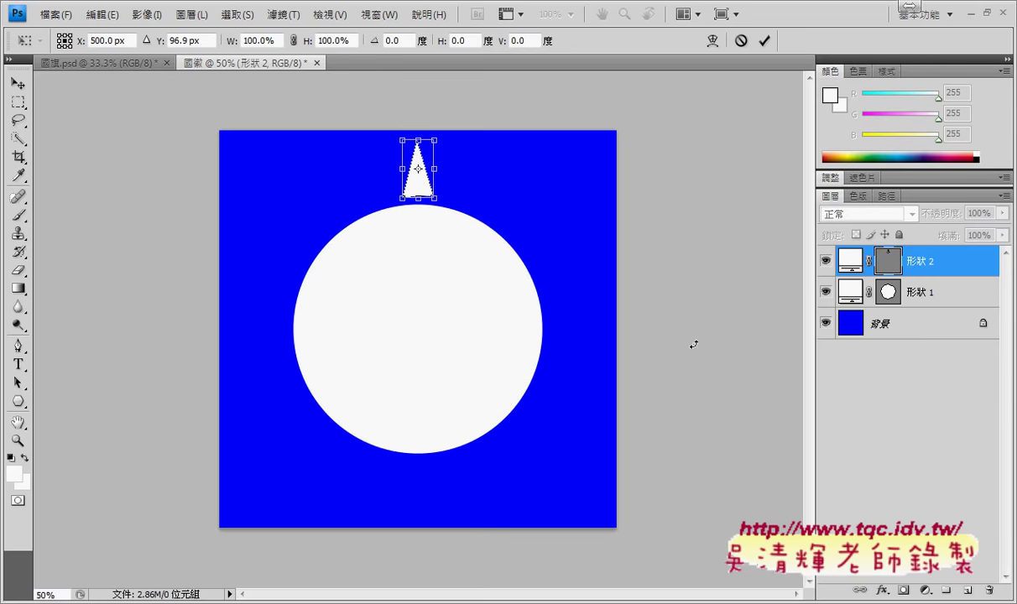
{"action": "left_click", "coordinate": [396, 42]}
{"action": "left_click_drag", "start_coordinate": [396, 42], "coordinate": [387, 45]}
{"action": "type", "text": "3"}
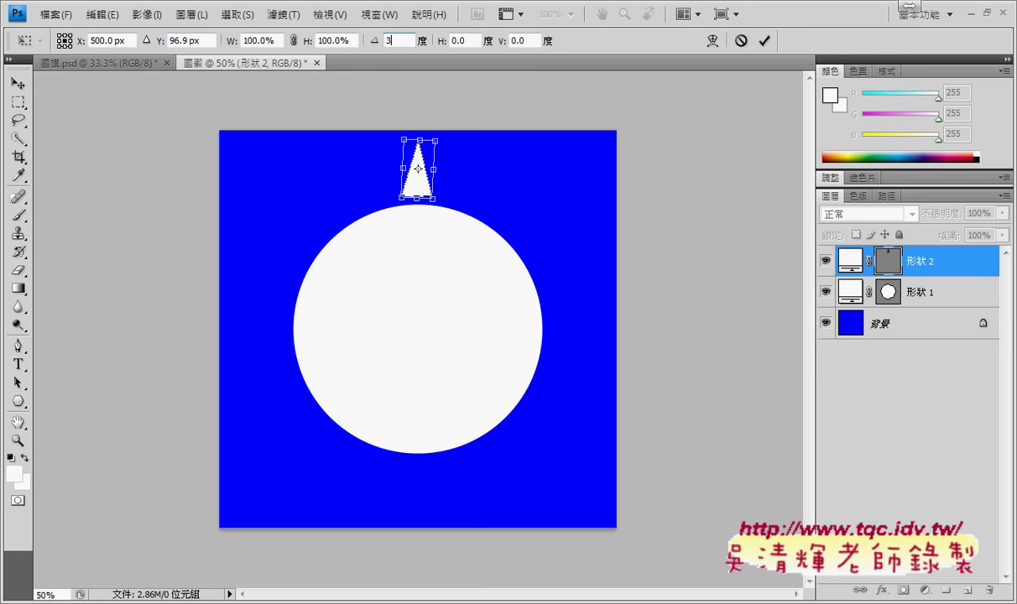
{"action": "type", "text": "0"}
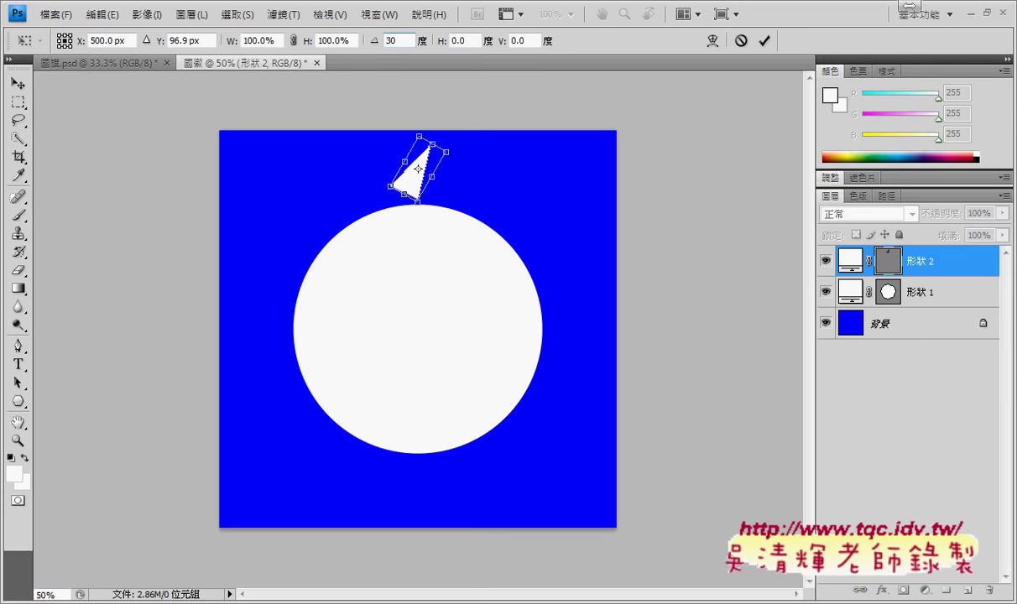
{"action": "left_click", "coordinate": [740, 42]}
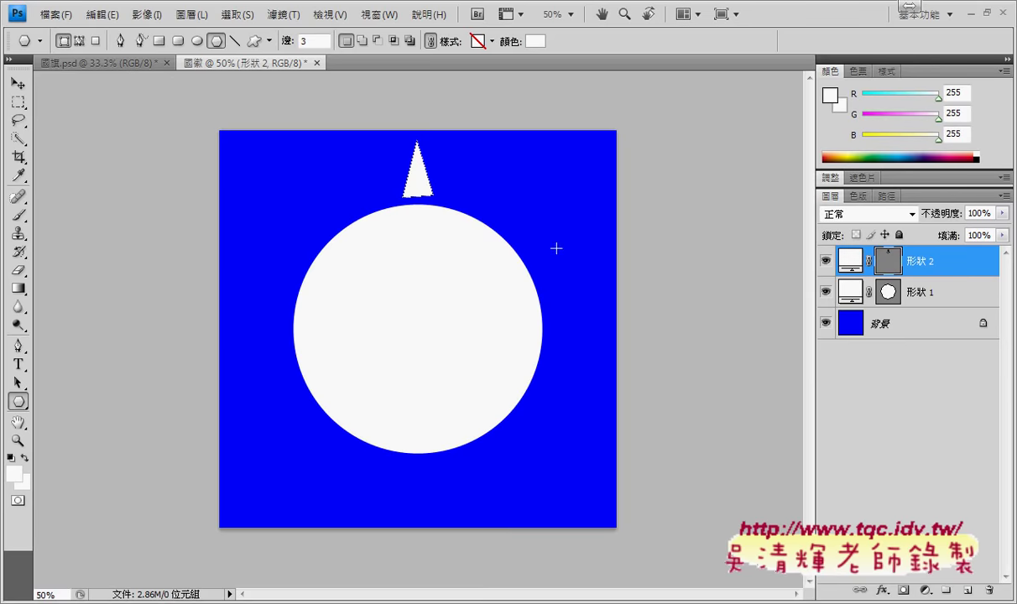
- Move the triangle's transform pivot to the circle's centre at X 500 px, Y 500 px
{"action": "key", "text": "ctrl+t"}
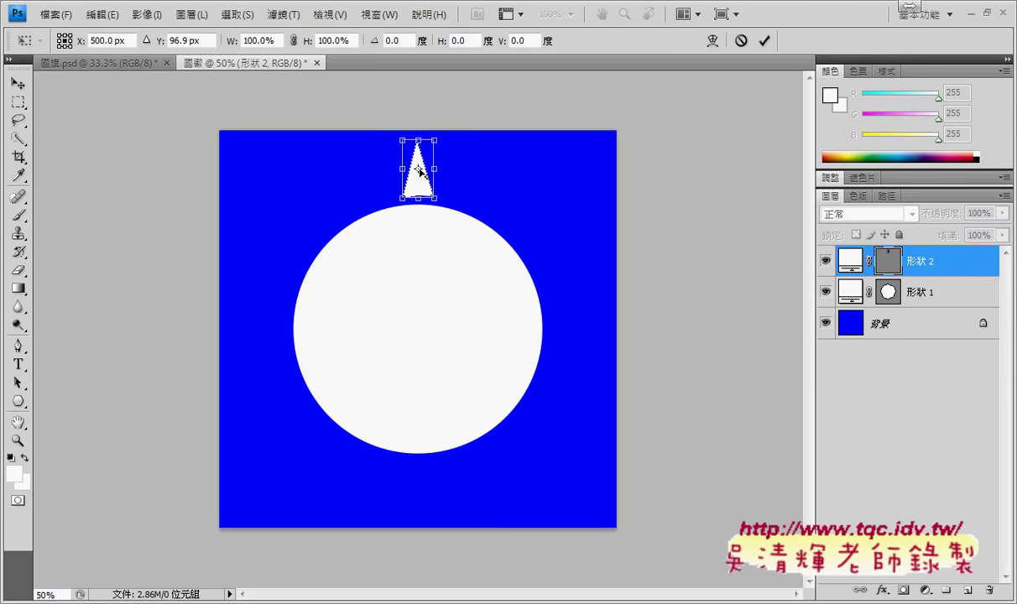
{"action": "left_click_drag", "start_coordinate": [418, 169], "coordinate": [420, 333]}
{"action": "mouse_move", "coordinate": [422, 333]}
{"action": "left_mouse_down"}
{"action": "mouse_move", "coordinate": [421, 298]}
{"action": "mouse_move", "coordinate": [421, 332]}
{"action": "left_mouse_up"}
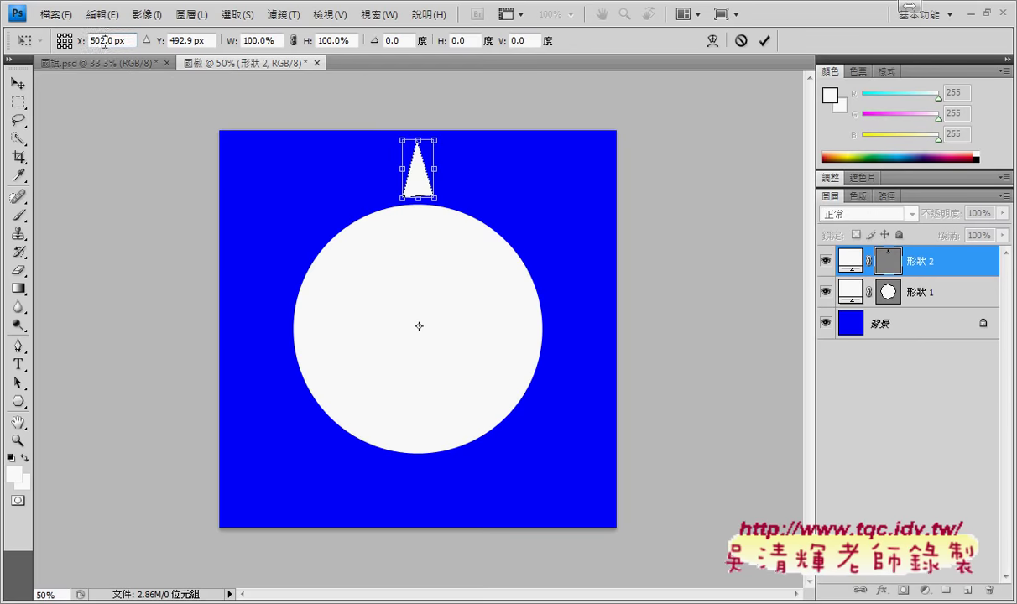
{"action": "left_click_drag", "start_coordinate": [111, 39], "coordinate": [88, 43]}
{"action": "type", "text": "500"}
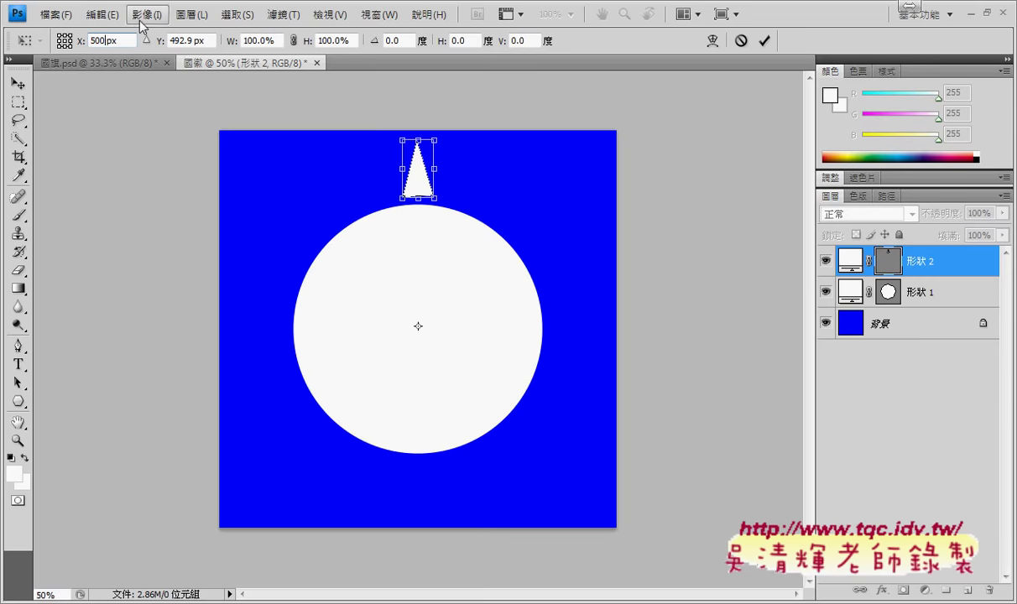
{"action": "left_click", "coordinate": [163, 45]}
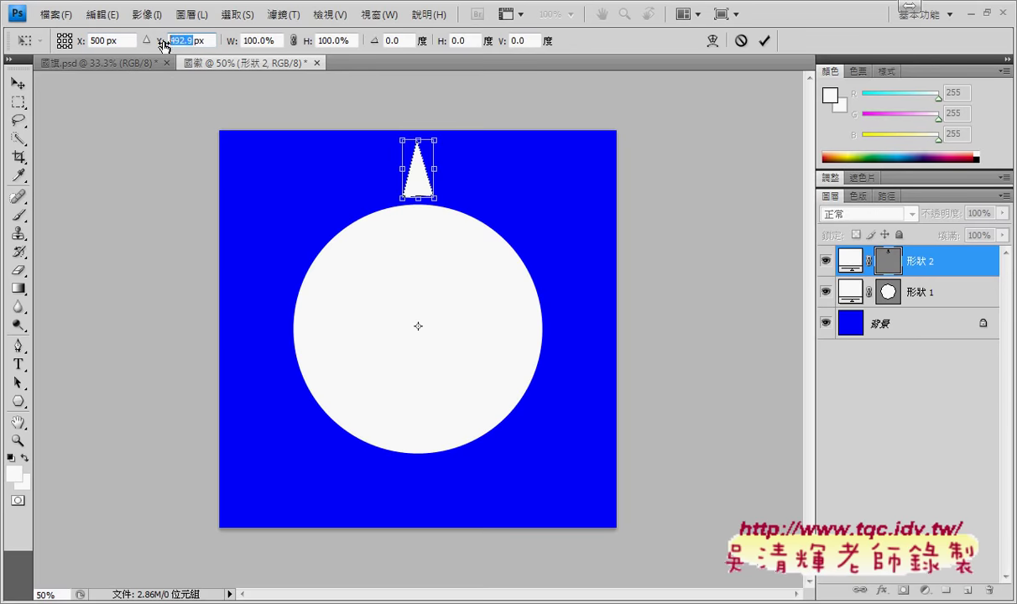
{"action": "type", "text": "500"}
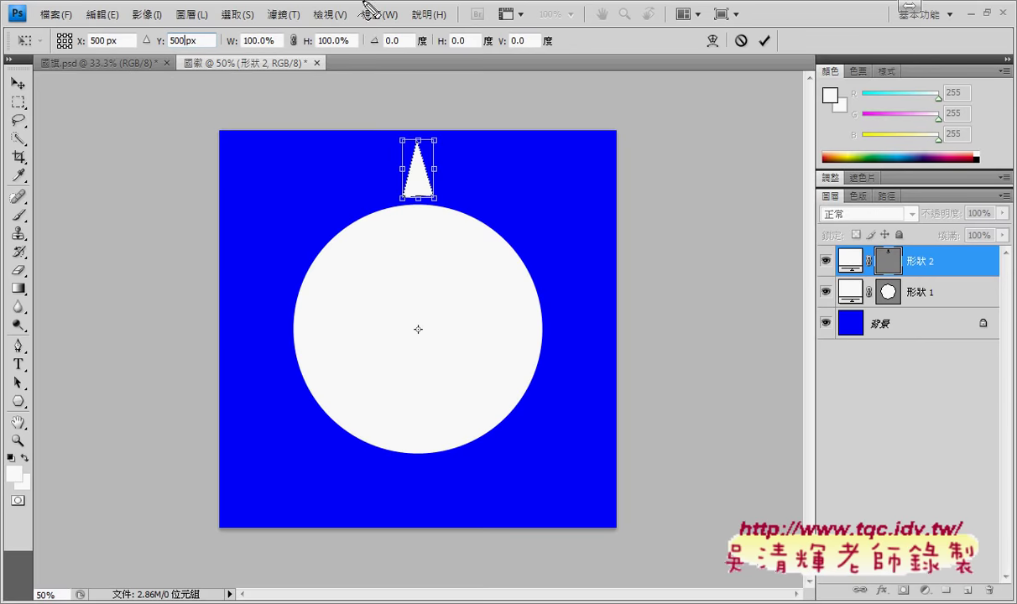
- Rotate the triangle 30° around the circle's centre and apply it
{"action": "mouse_move", "coordinate": [417, 178]}
{"action": "left_mouse_down"}
{"action": "mouse_move", "coordinate": [411, 312]}
{"action": "mouse_move", "coordinate": [421, 341]}
{"action": "left_mouse_up"}
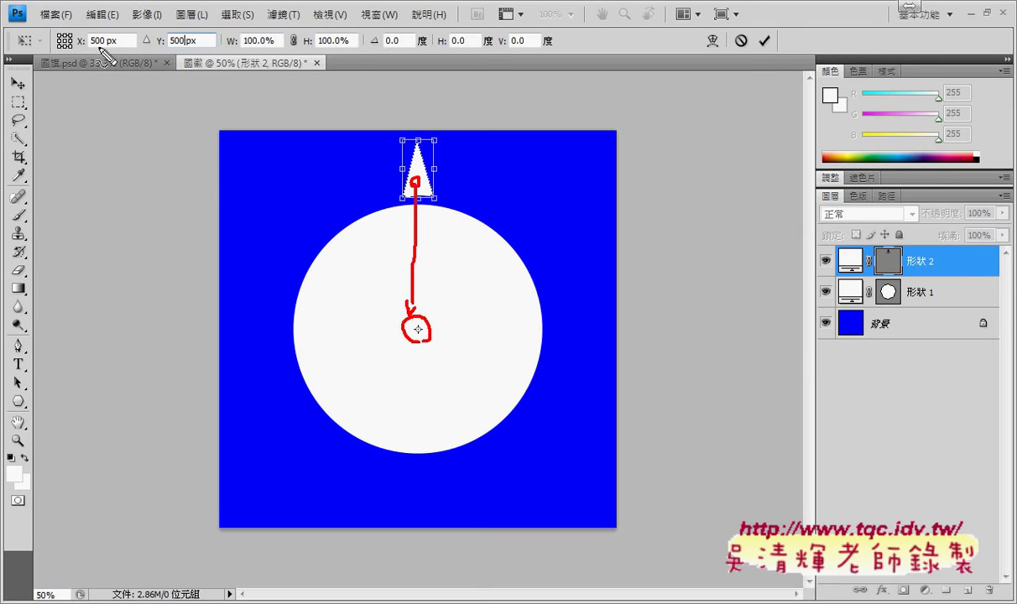
{"action": "left_click_drag", "start_coordinate": [88, 47], "coordinate": [183, 51]}
{"action": "mouse_move", "coordinate": [382, 322]}
{"action": "left_mouse_down"}
{"action": "mouse_move", "coordinate": [158, 76]}
{"action": "mouse_move", "coordinate": [198, 80]}
{"action": "left_mouse_up"}
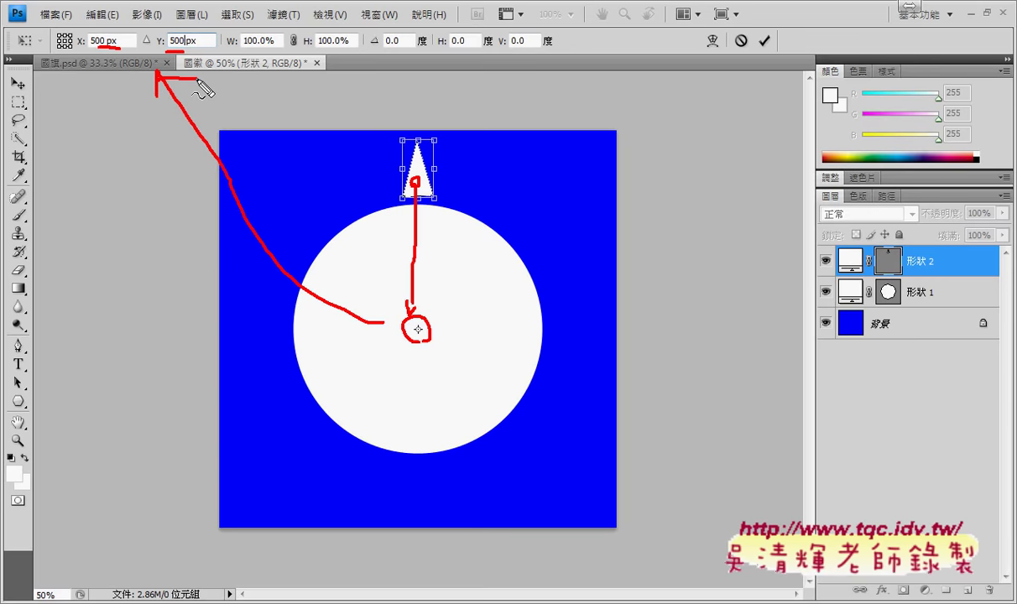
{"action": "key", "text": "Escape"}
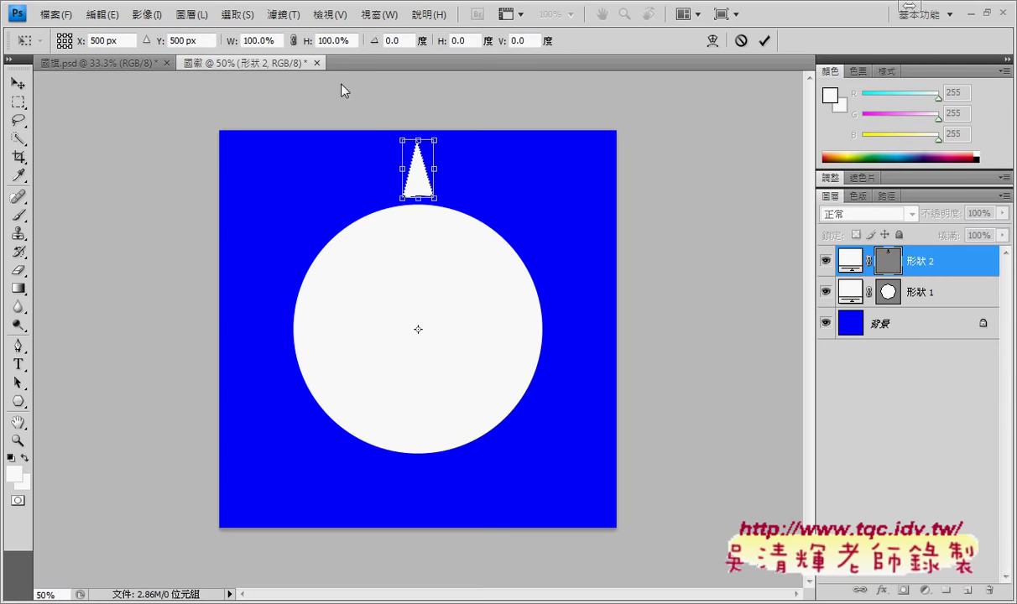
{"action": "double_click", "coordinate": [392, 41]}
{"action": "type", "text": "30"}
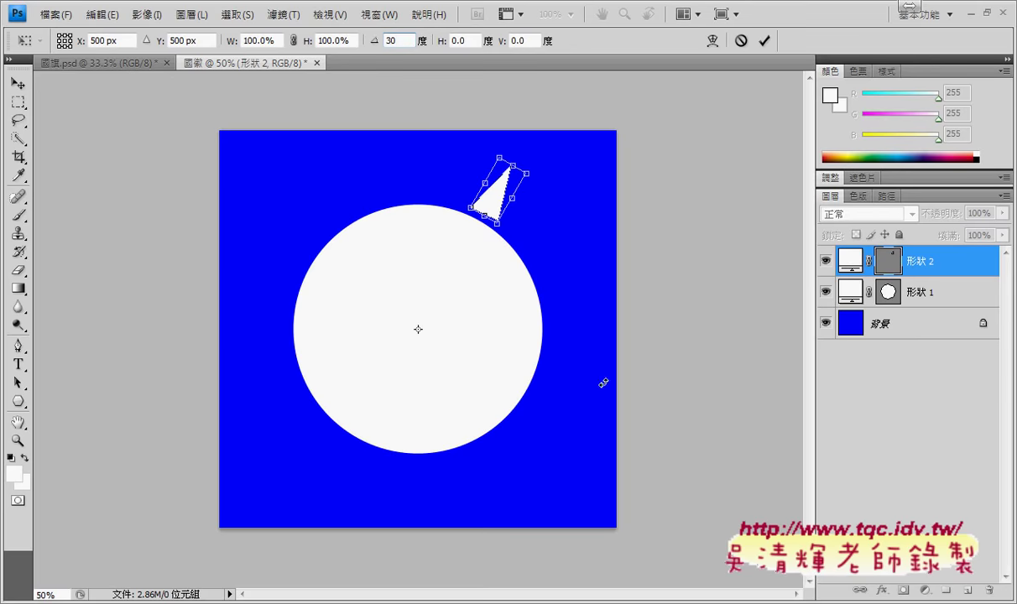
{"action": "left_click", "coordinate": [766, 41]}
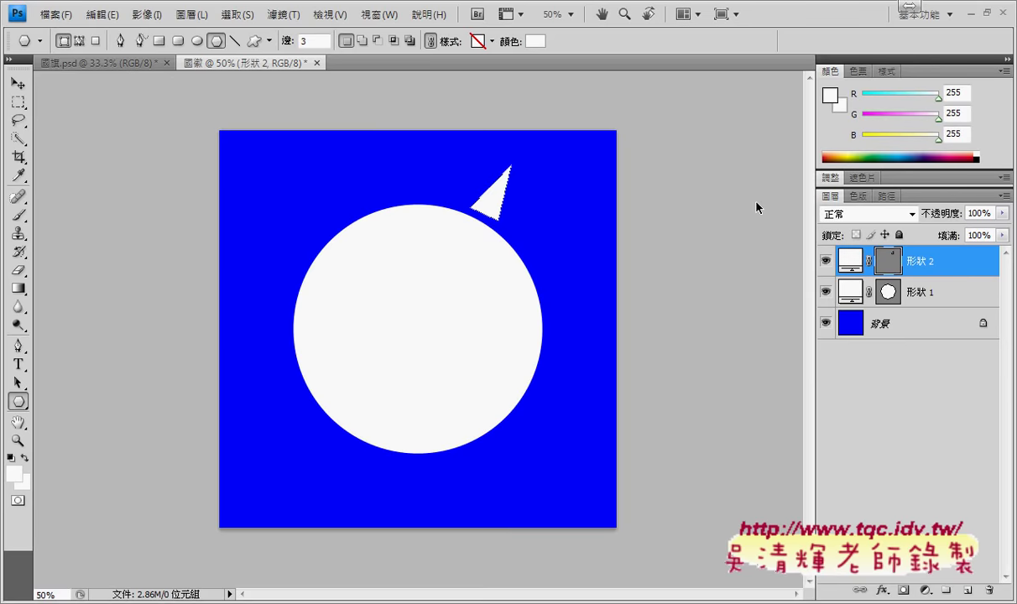
- Repeat the 30° rotation three times, moving the single ray around the circle
{"action": "key", "text": "ctrl+shift+t"}
{"action": "key", "text": "ctrl+shift+t"}
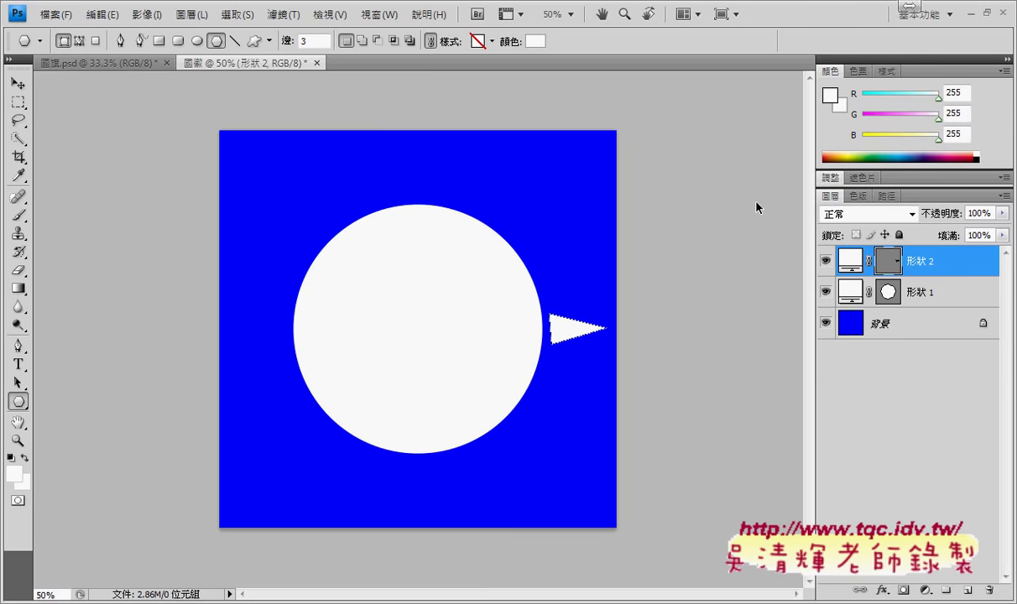
{"action": "key", "text": "ctrl+shift+t"}
{"action": "key", "text": "ctrl+shift+t"}
{"action": "key", "text": "ctrl+shift+t"}
{"action": "key", "text": "ctrl+shift+t"}
{"action": "key", "text": "ctrl+shift+t"}
{"action": "key", "text": "ctrl+shift+t"}
{"action": "key", "text": "ctrl+shift+t"}
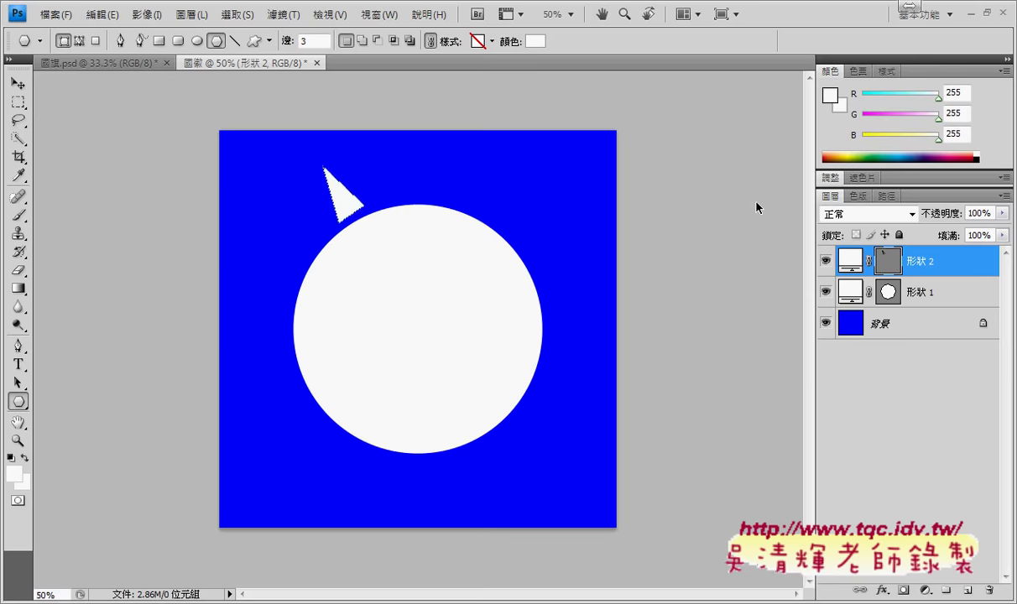
{"action": "key", "text": "ctrl+shift+t"}
{"action": "key", "text": "ctrl+shift+t"}
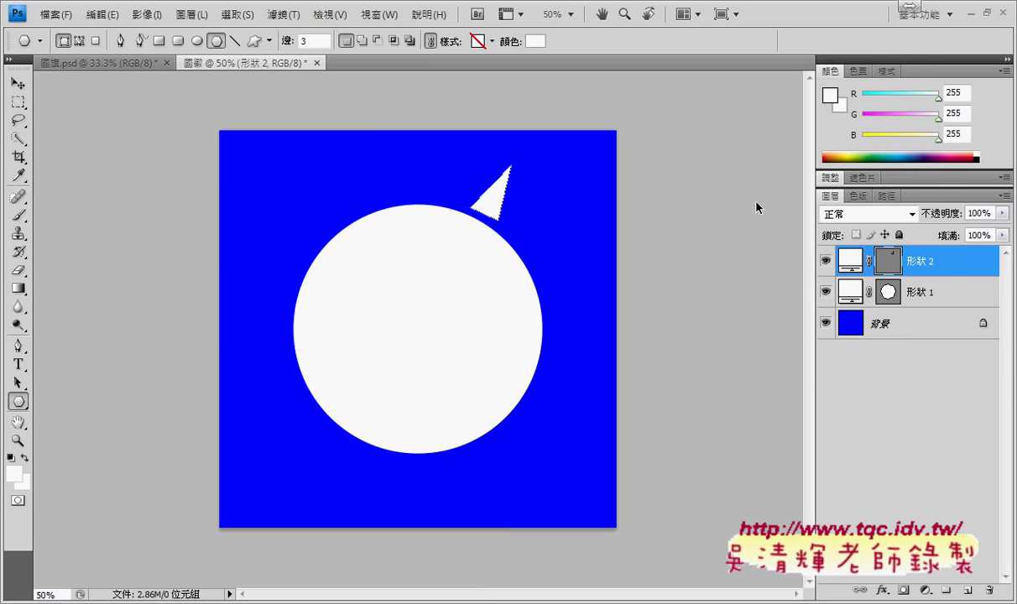
- Add four more rotated ray copies, then delete the 形狀 2 ray layer
{"action": "key", "text": "ctrl+alt+shift+t"}
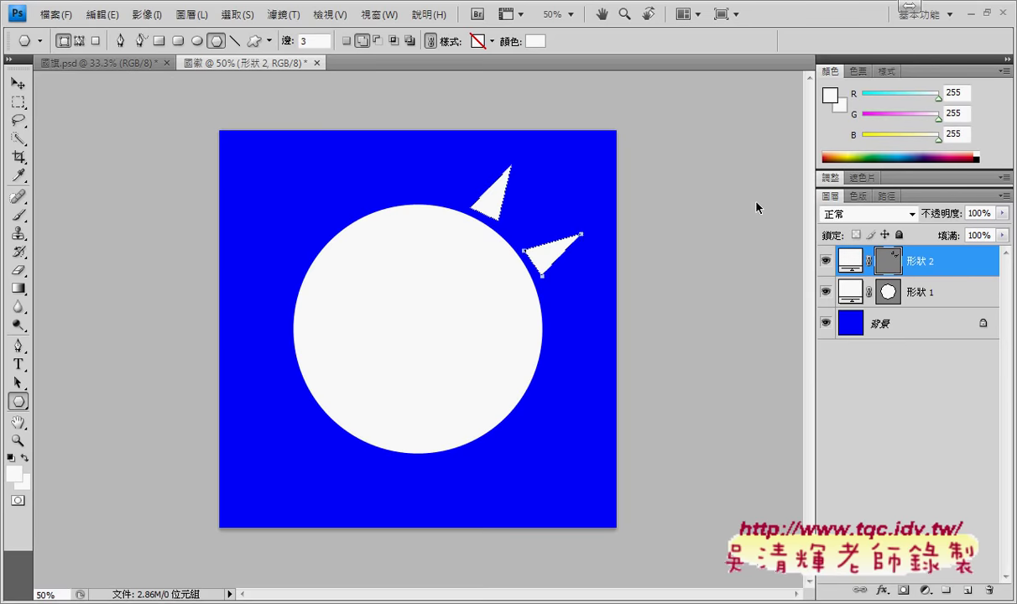
{"action": "key", "text": "ctrl+alt+shift+t"}
{"action": "key", "text": "ctrl+alt+shift+t"}
{"action": "key", "text": "ctrl+alt+shift+t"}
{"action": "key", "text": "ctrl+alt+shift+t"}
{"action": "key", "text": "ctrl+alt+shift+t"}
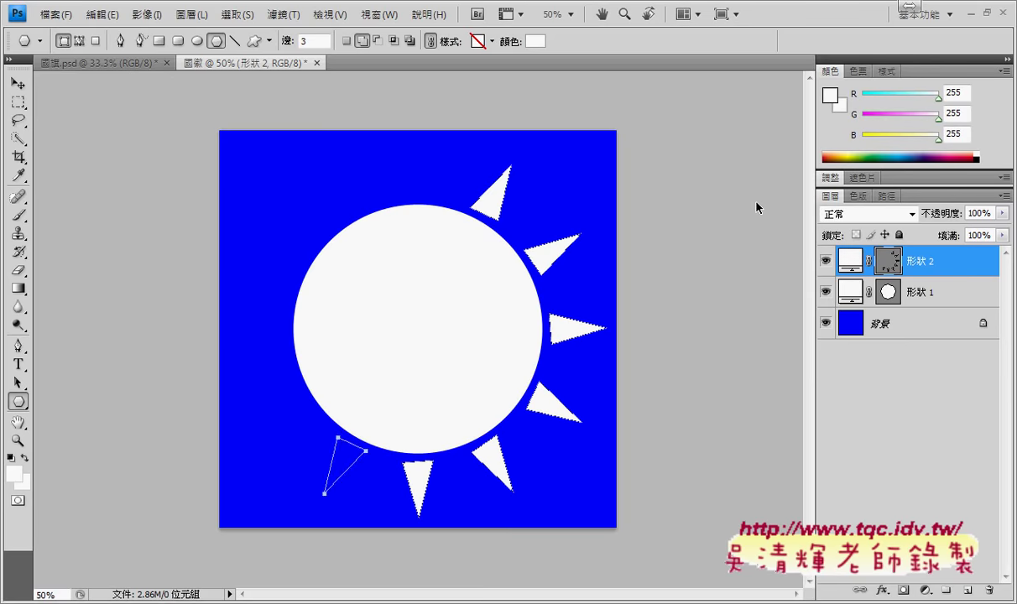
{"action": "key", "text": "ctrl+alt+shift+t"}
{"action": "key", "text": "ctrl+alt+shift+t"}
{"action": "key", "text": "ctrl+alt+shift+t"}
{"action": "key", "text": "ctrl+alt+shift+t"}
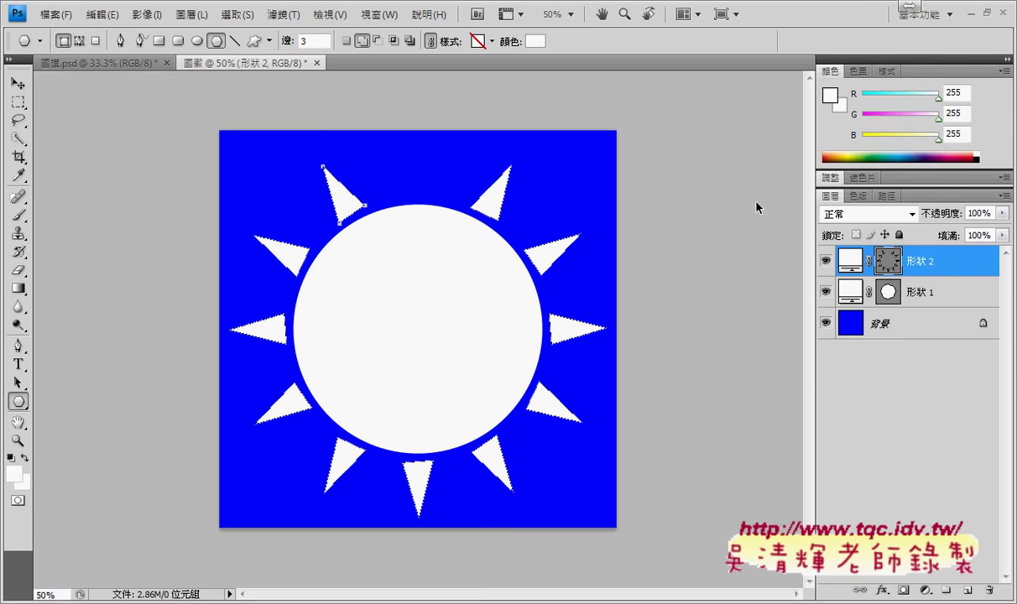
{"action": "key", "text": "ctrl+alt+shift+t"}
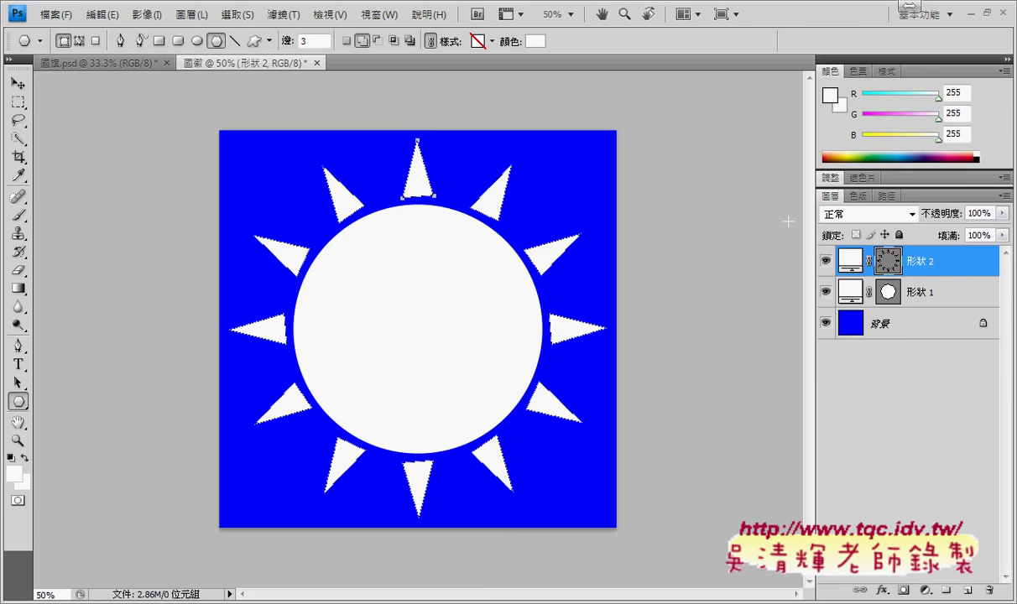
{"action": "mouse_move", "coordinate": [898, 260]}
{"action": "left_mouse_down"}
{"action": "mouse_move", "coordinate": [990, 503]}
{"action": "mouse_move", "coordinate": [993, 591]}
{"action": "left_mouse_up"}
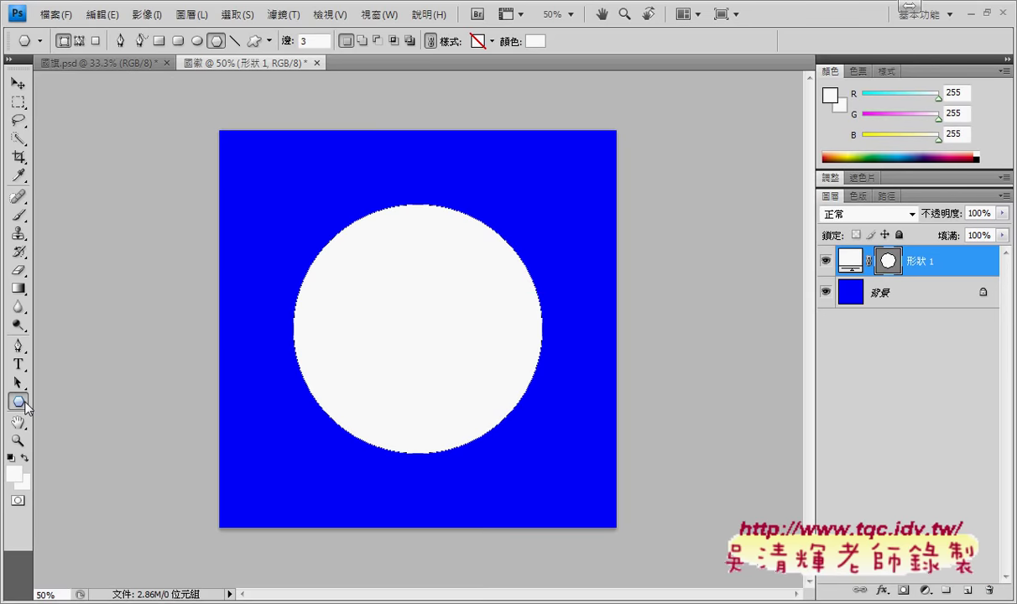
- Reselect the 3-sided Polygon Tool and draw one upright triangle above the circle
{"action": "right_click", "coordinate": [25, 401]}
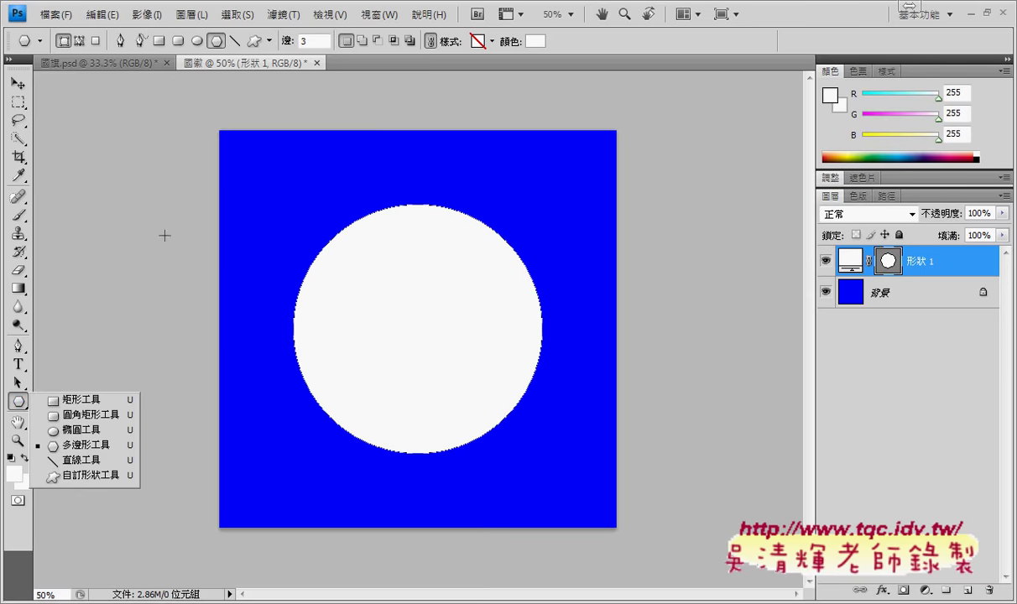
{"action": "left_click", "coordinate": [299, 41]}
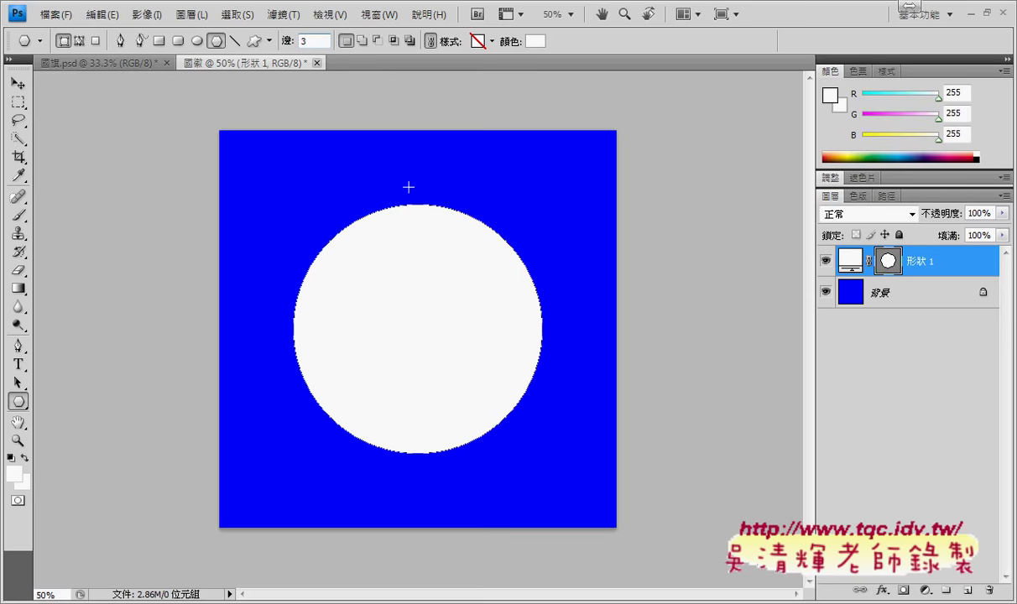
{"action": "left_click_drag", "start_coordinate": [409, 185], "coordinate": [436, 199]}
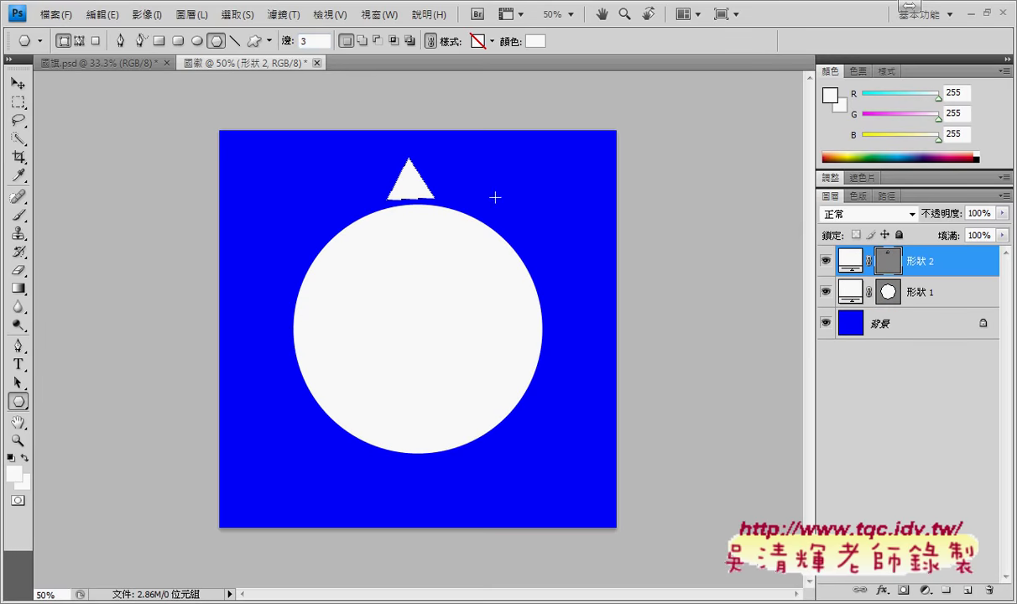
- Free-transform the triangle into a tall spike, about 139.1% height and 65.2% width
{"action": "key", "text": "ctrl+t"}
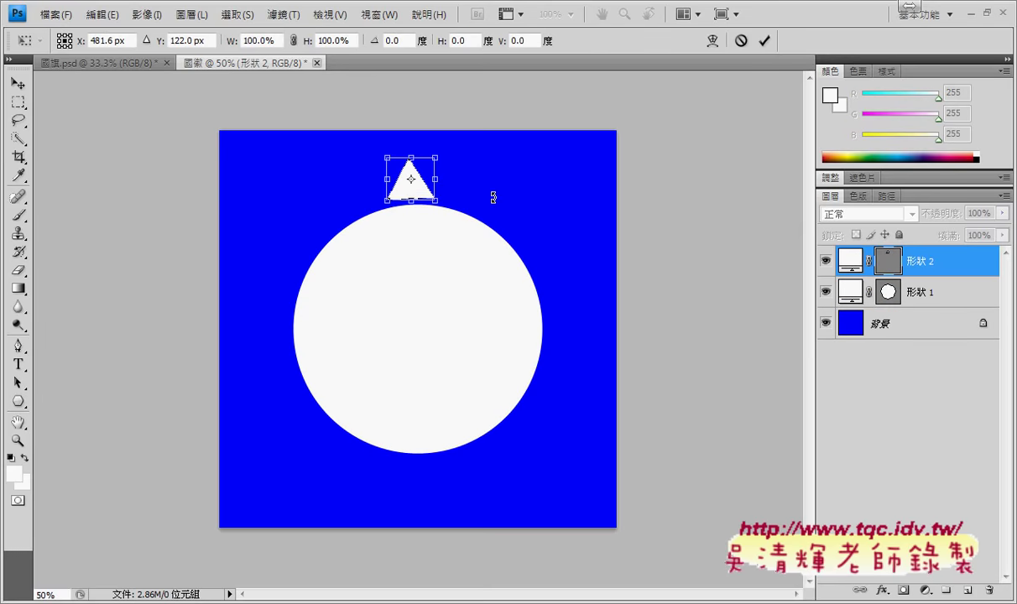
{"action": "left_click_drag", "start_coordinate": [419, 151], "coordinate": [413, 134]}
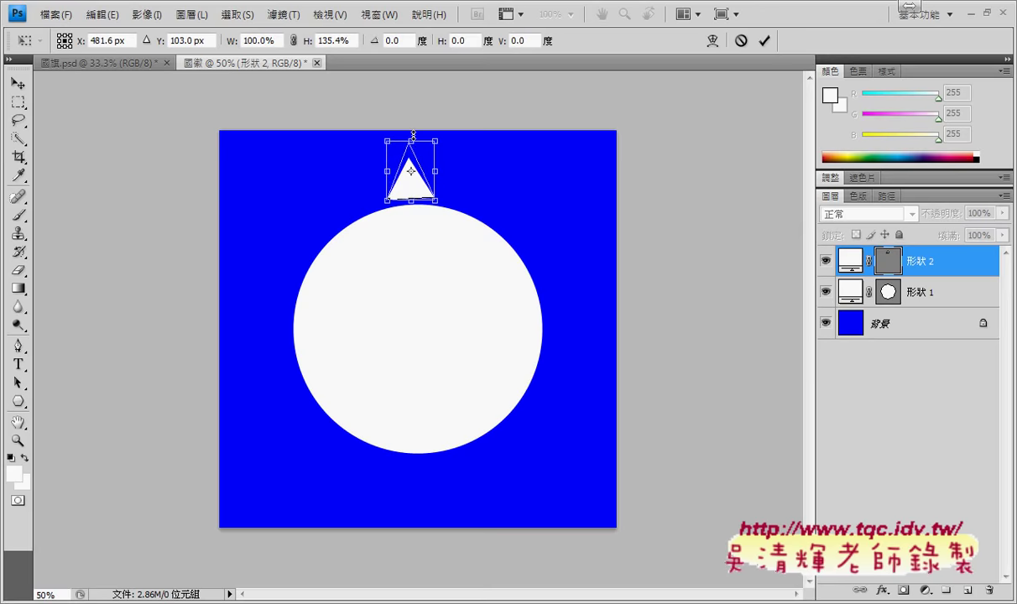
{"action": "left_click_drag", "start_coordinate": [387, 171], "coordinate": [407, 170]}
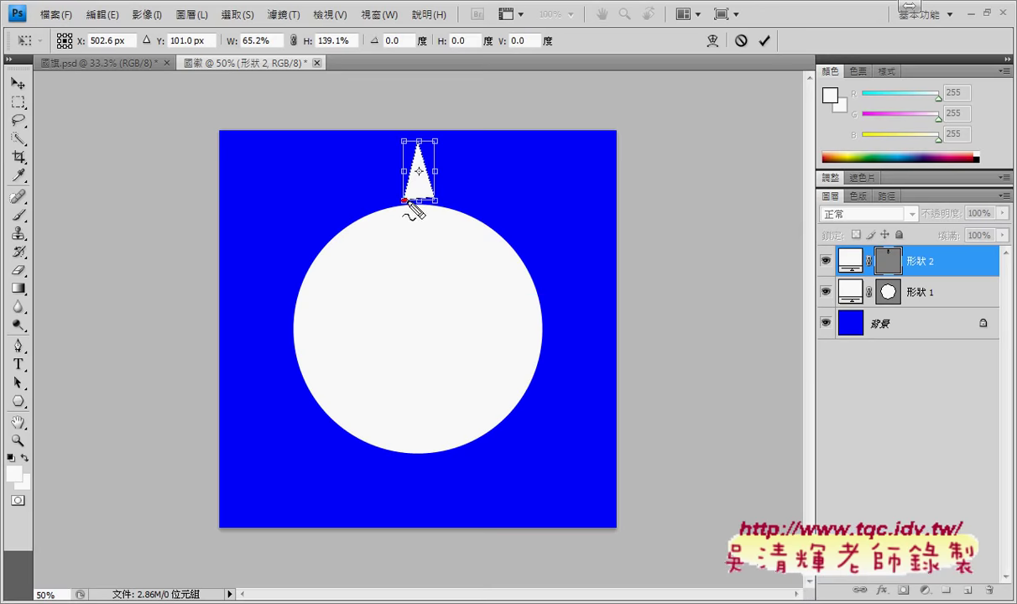
{"action": "left_click_drag", "start_coordinate": [405, 201], "coordinate": [435, 201]}
- Centre the spike above the circle at X 500 px and apply the transform
{"action": "double_click", "coordinate": [105, 40]}
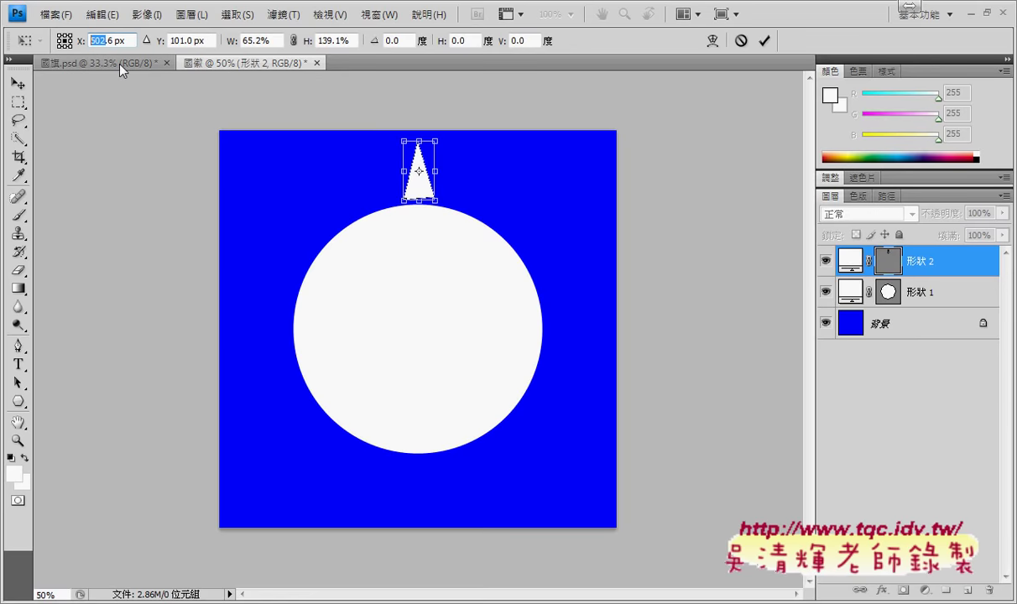
{"action": "type", "text": "500"}
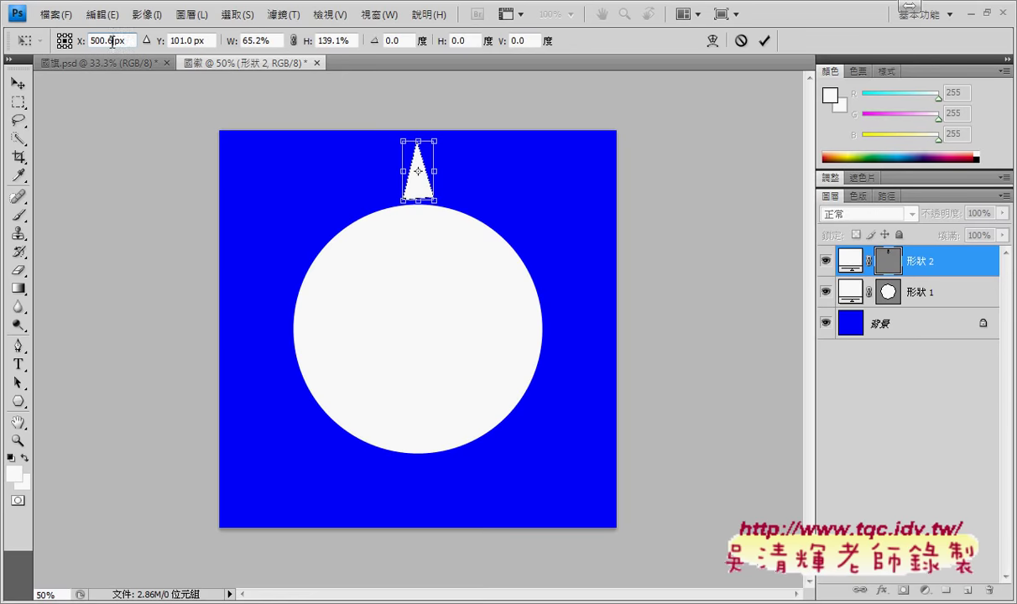
{"action": "left_click_drag", "start_coordinate": [112, 42], "coordinate": [99, 42]}
{"action": "key", "text": "BackSpace"}
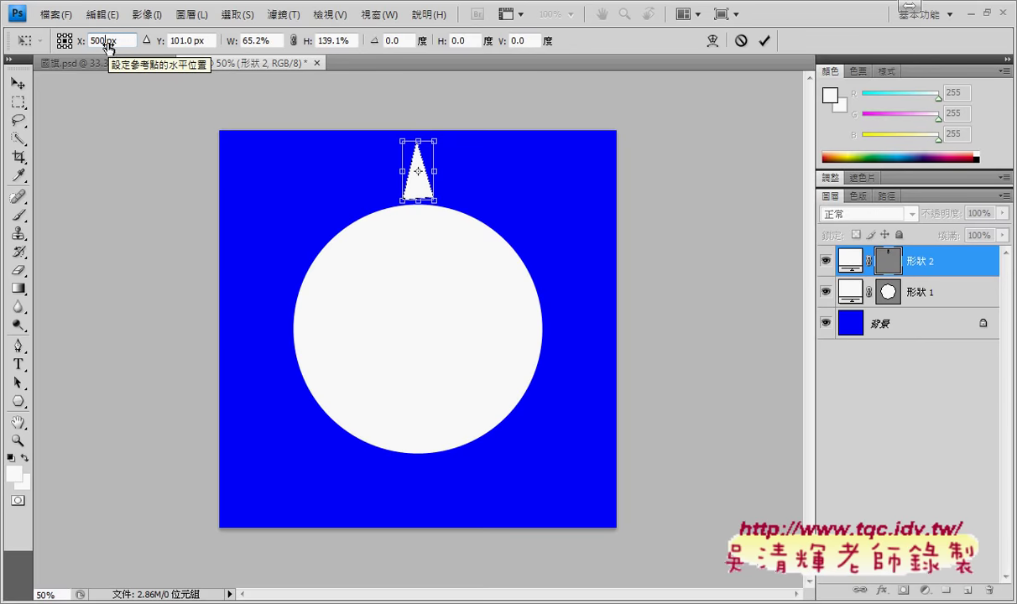
{"action": "left_click_drag", "start_coordinate": [87, 50], "coordinate": [108, 26]}
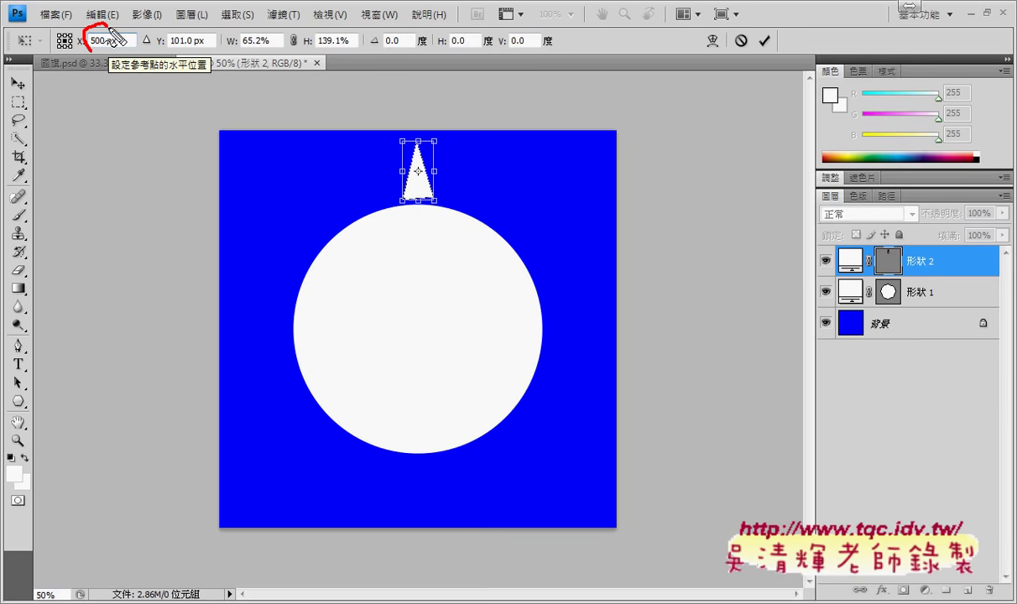
{"action": "left_click_drag", "start_coordinate": [413, 212], "coordinate": [131, 70]}
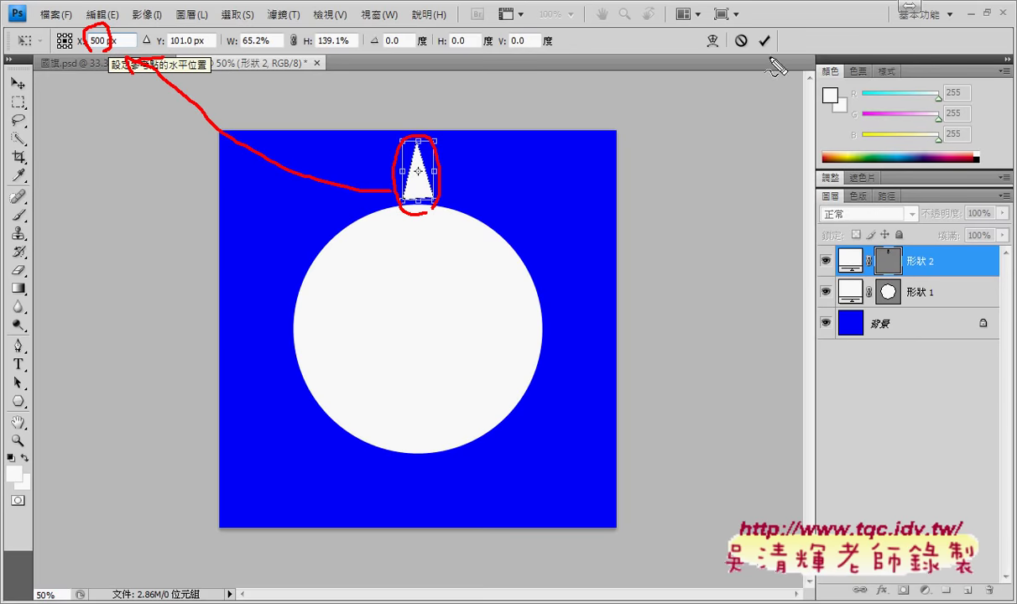
{"action": "mouse_move", "coordinate": [773, 69]}
{"action": "left_mouse_down"}
{"action": "mouse_move", "coordinate": [762, 30]}
{"action": "mouse_move", "coordinate": [769, 74]}
{"action": "left_mouse_up"}
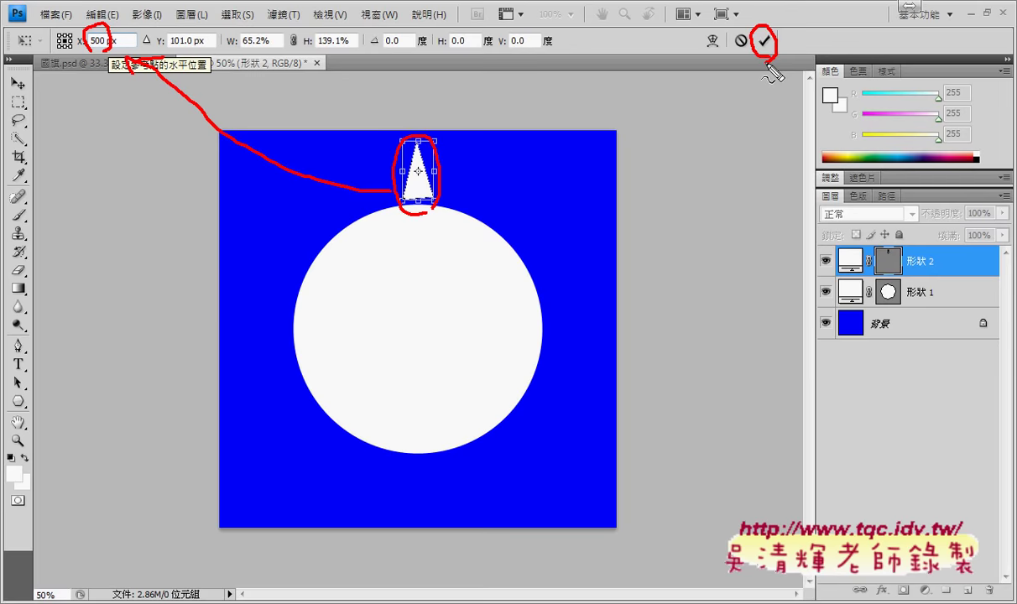
{"action": "key", "text": "Escape"}
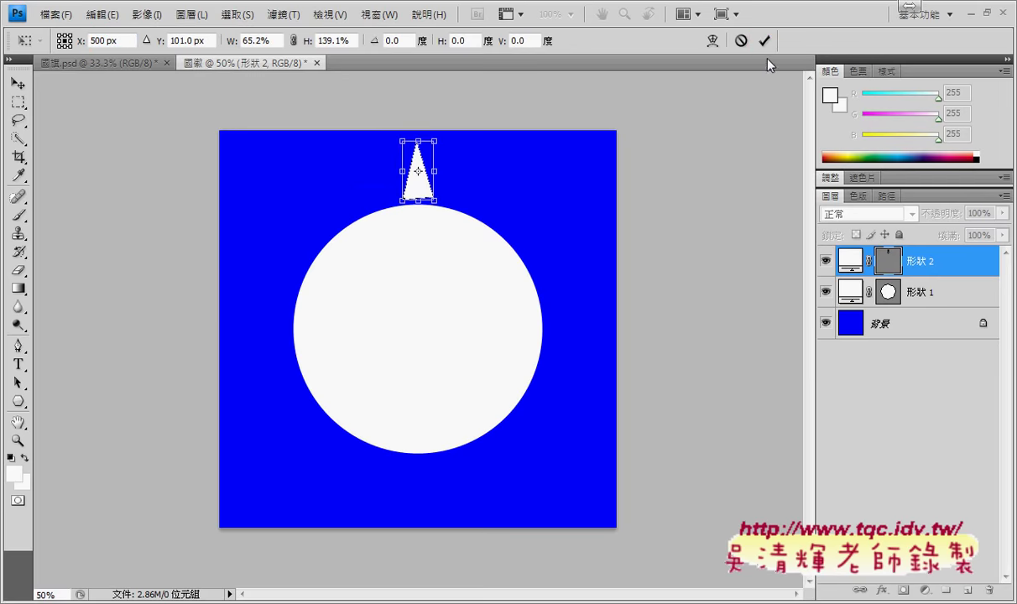
{"action": "left_click", "coordinate": [764, 40]}
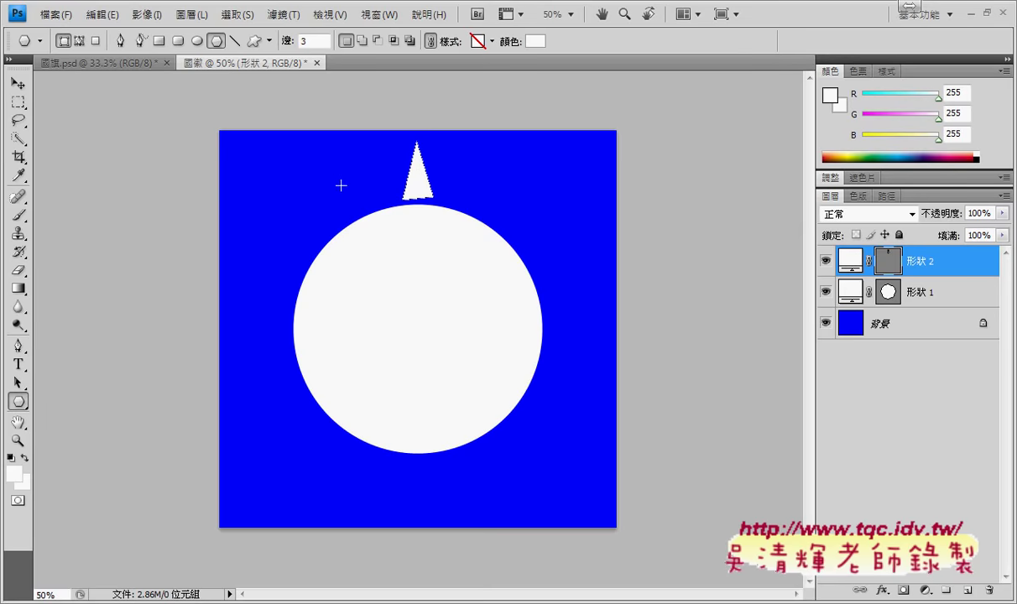
- Try a 30° rotation on the spike, then cancel it so it stays upright
{"action": "key", "text": "ctrl+t"}
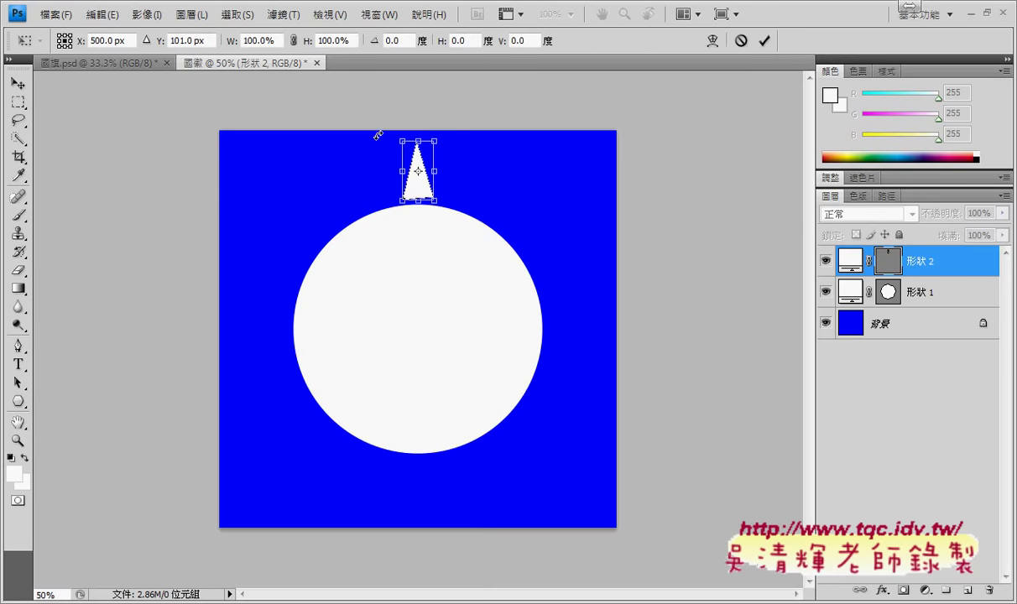
{"action": "left_click", "coordinate": [385, 42]}
{"action": "type", "text": "3"}
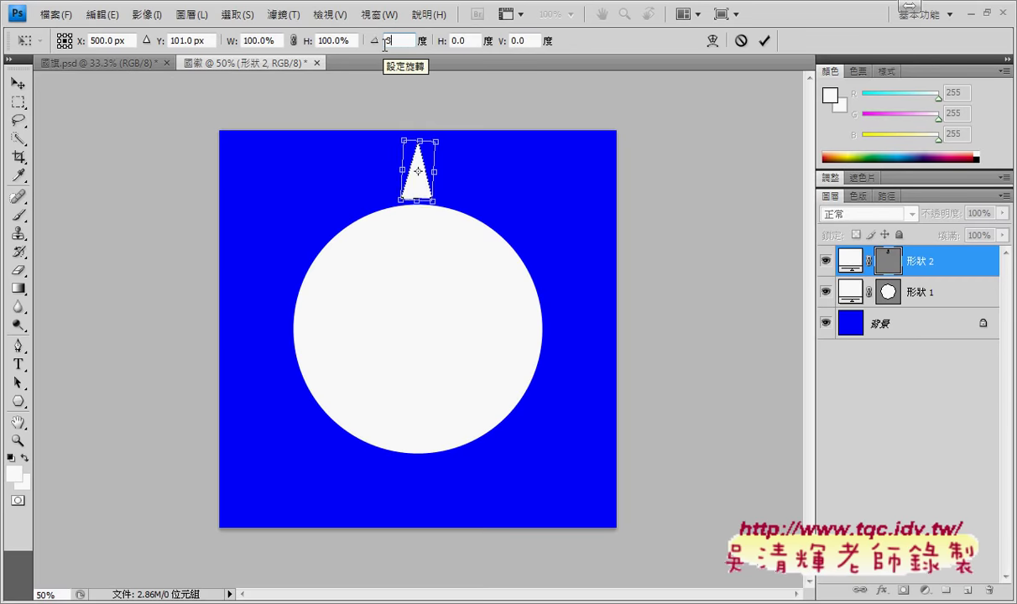
{"action": "type", "text": "0"}
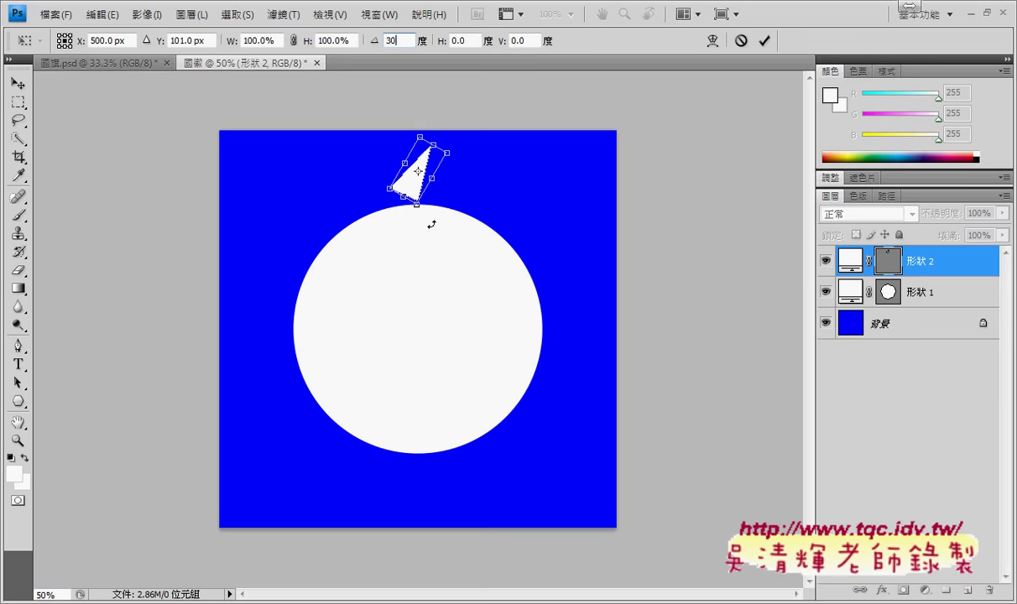
{"action": "left_click", "coordinate": [741, 40]}
{"action": "key", "text": "ctrl+t"}
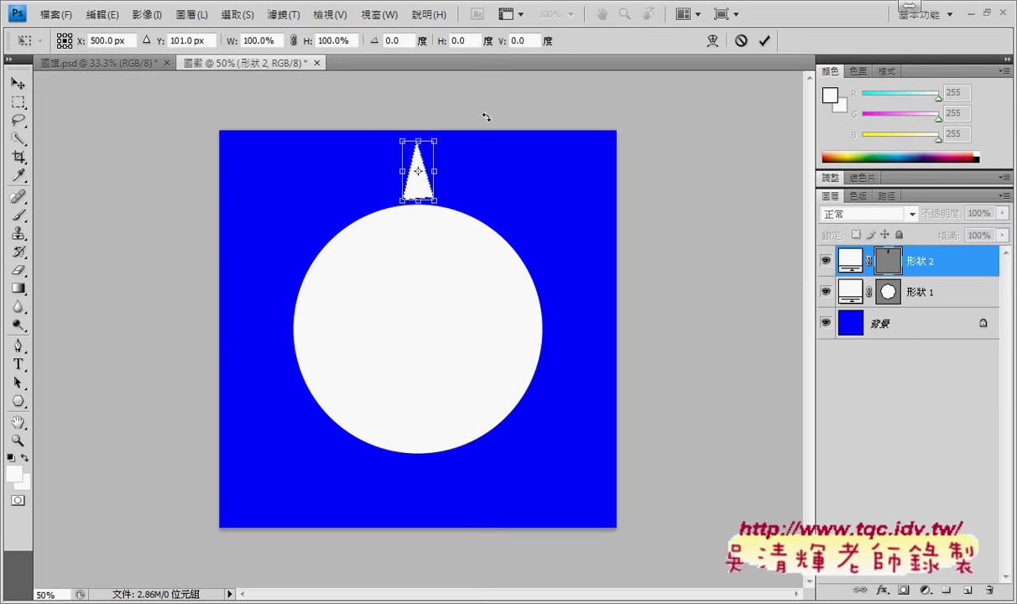
- Move the spike's rotation pivot to the circle's centre at 500 px, 500 px
{"action": "left_click_drag", "start_coordinate": [419, 171], "coordinate": [419, 327]}
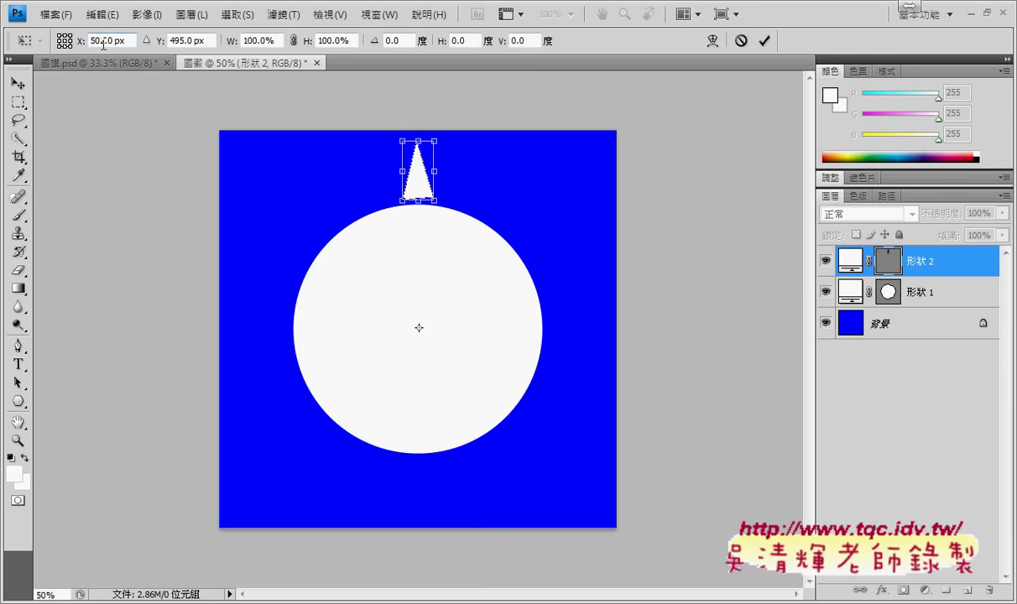
{"action": "left_click_drag", "start_coordinate": [113, 39], "coordinate": [91, 41]}
{"action": "type", "text": "500"}
{"action": "left_click", "coordinate": [172, 41]}
{"action": "left_click_drag", "start_coordinate": [172, 41], "coordinate": [193, 37]}
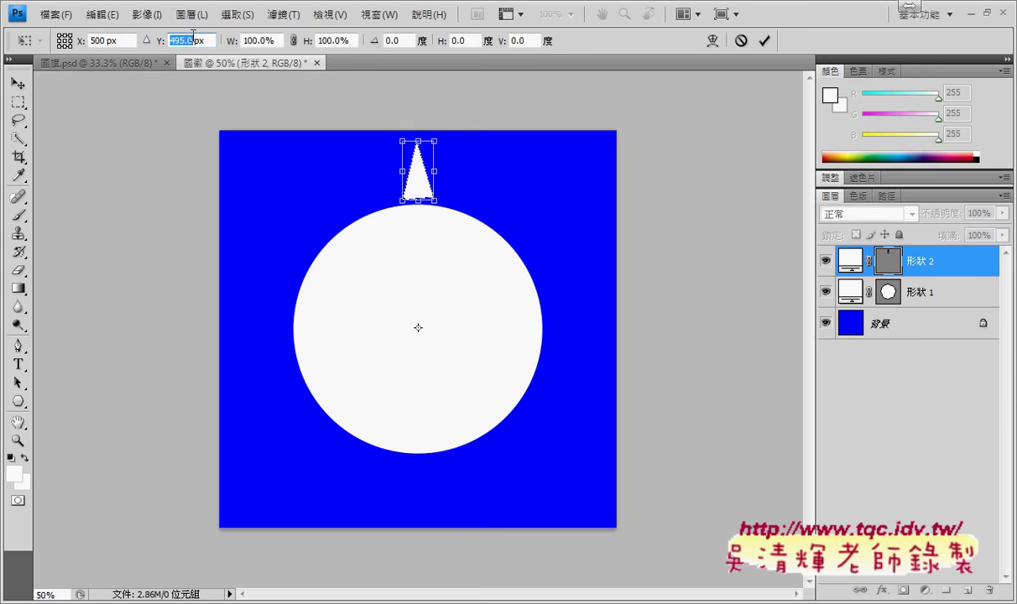
{"action": "type", "text": "500"}
{"action": "key", "text": "Return"}
- Rotate the spike 30° around that pivot, annotate the settings, and apply it
{"action": "left_click", "coordinate": [369, 39]}
{"action": "type", "text": "3"}
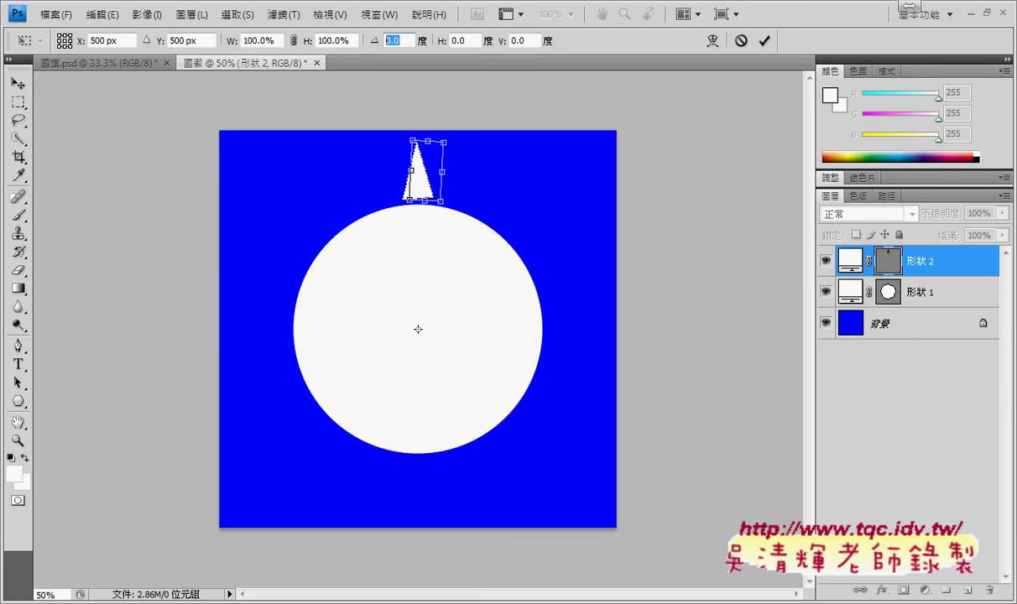
{"action": "type", "text": "0"}
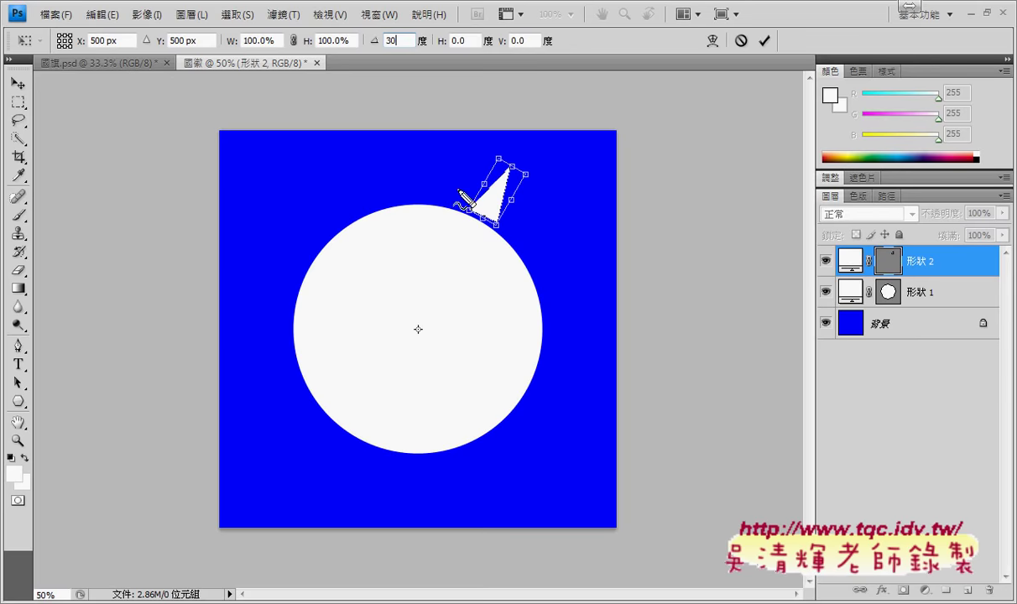
{"action": "mouse_move", "coordinate": [419, 173]}
{"action": "left_mouse_down"}
{"action": "mouse_move", "coordinate": [423, 317]}
{"action": "mouse_move", "coordinate": [444, 298]}
{"action": "left_mouse_up"}
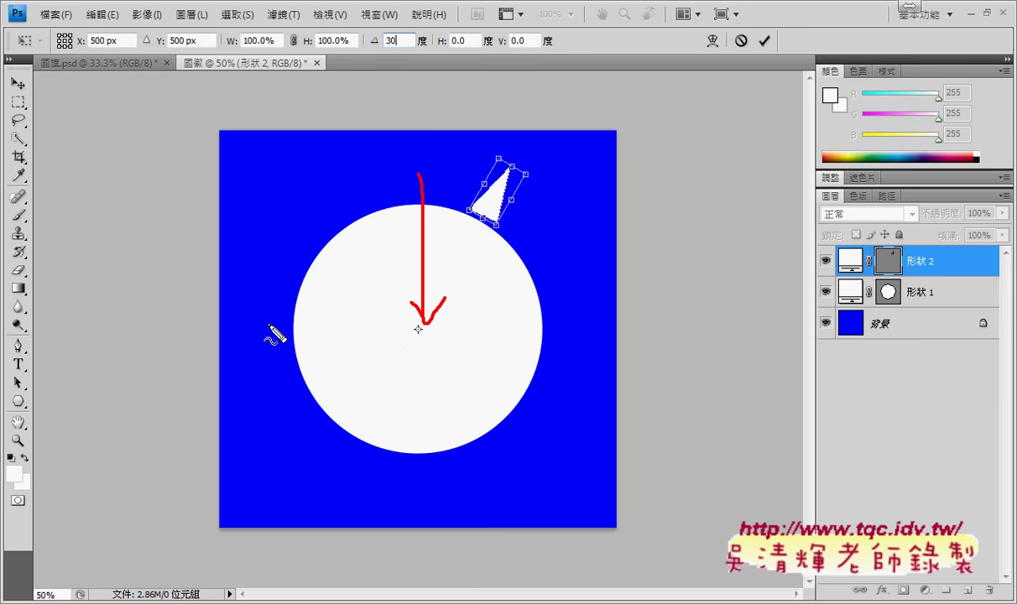
{"action": "mouse_move", "coordinate": [399, 347]}
{"action": "left_mouse_down"}
{"action": "mouse_move", "coordinate": [144, 62]}
{"action": "mouse_move", "coordinate": [141, 87]}
{"action": "mouse_move", "coordinate": [200, 75]}
{"action": "mouse_move", "coordinate": [68, 41]}
{"action": "mouse_move", "coordinate": [220, 68]}
{"action": "left_mouse_up"}
{"action": "left_click_drag", "start_coordinate": [417, 48], "coordinate": [411, 34]}
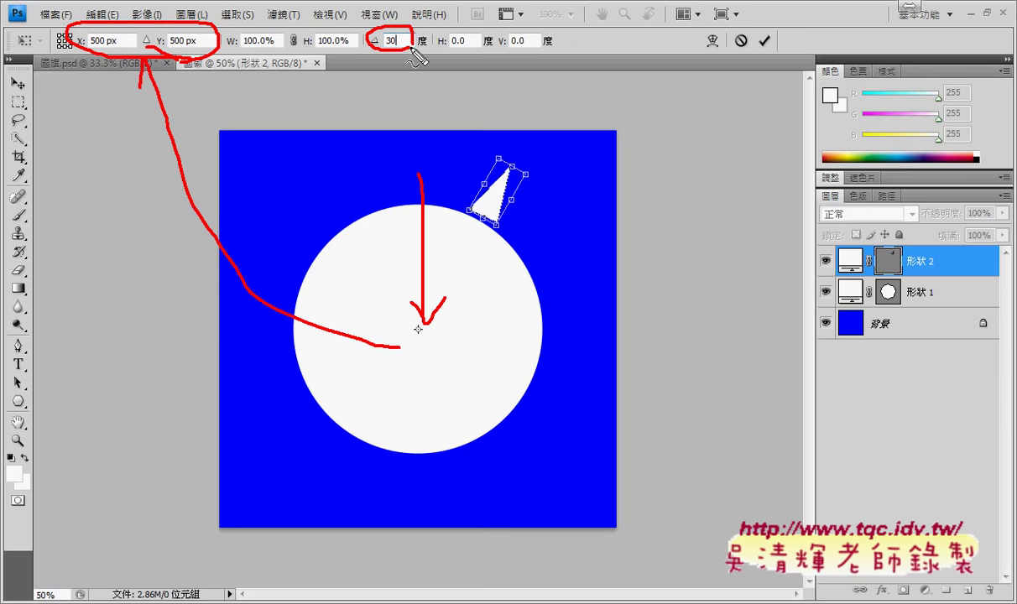
{"action": "mouse_move", "coordinate": [395, 249]}
{"action": "left_mouse_down"}
{"action": "mouse_move", "coordinate": [395, 272]}
{"action": "mouse_move", "coordinate": [410, 278]}
{"action": "left_mouse_up"}
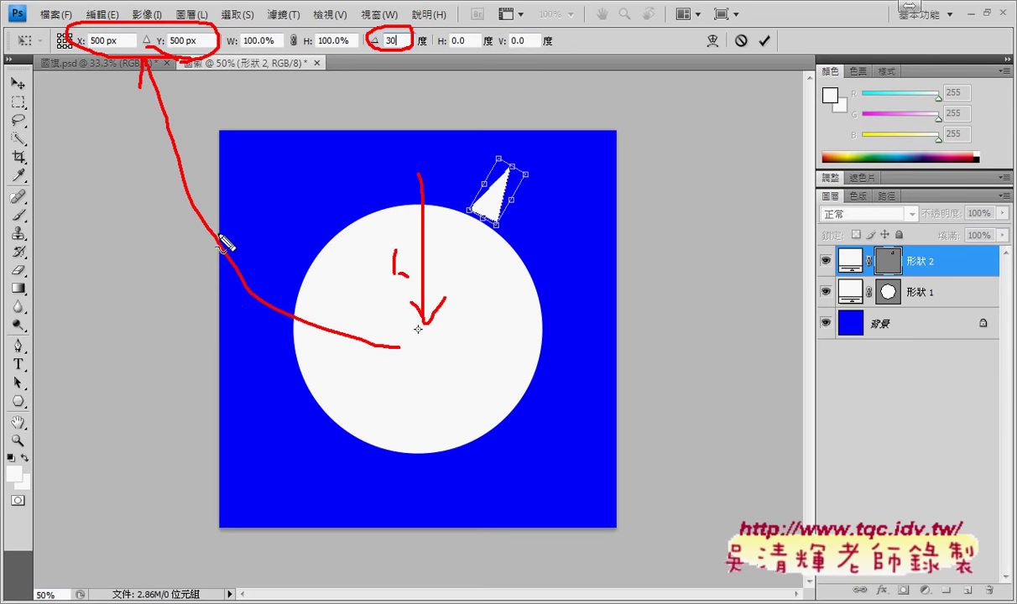
{"action": "mouse_move", "coordinate": [98, 74]}
{"action": "left_mouse_down"}
{"action": "mouse_move", "coordinate": [101, 91]}
{"action": "mouse_move", "coordinate": [126, 94]}
{"action": "left_mouse_up"}
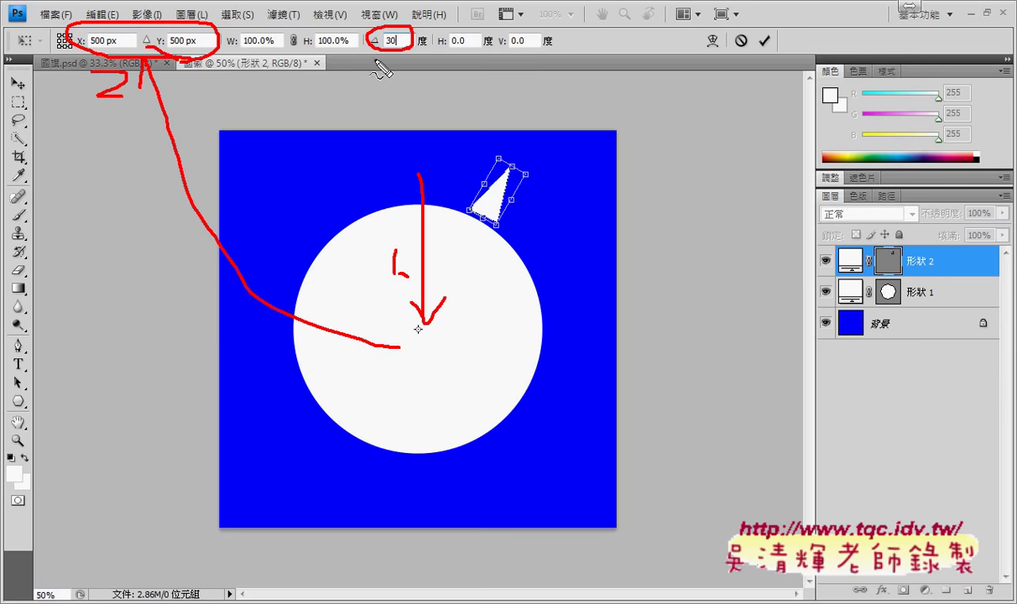
{"action": "left_click_drag", "start_coordinate": [375, 70], "coordinate": [373, 87]}
{"action": "mouse_move", "coordinate": [768, 21]}
{"action": "left_mouse_down"}
{"action": "mouse_move", "coordinate": [746, 50]}
{"action": "mouse_move", "coordinate": [748, 67]}
{"action": "left_mouse_up"}
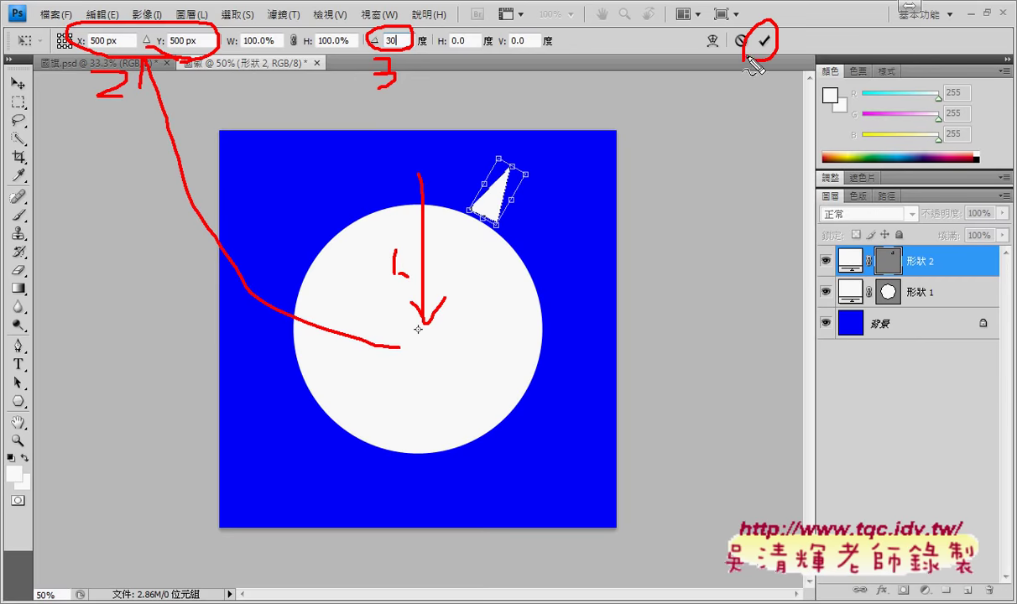
{"action": "key", "text": "Escape"}
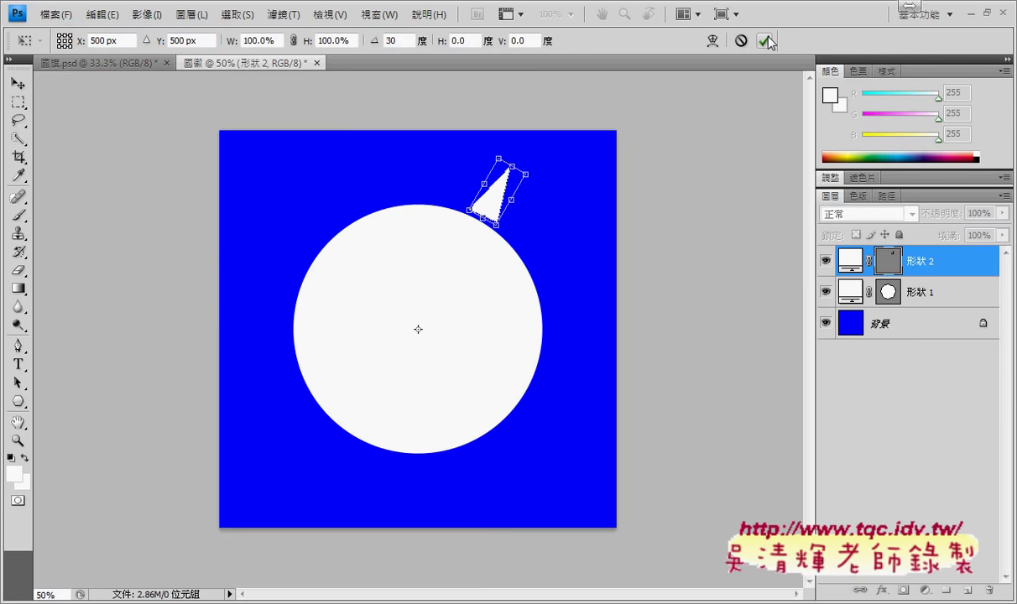
{"action": "left_click", "coordinate": [766, 41]}
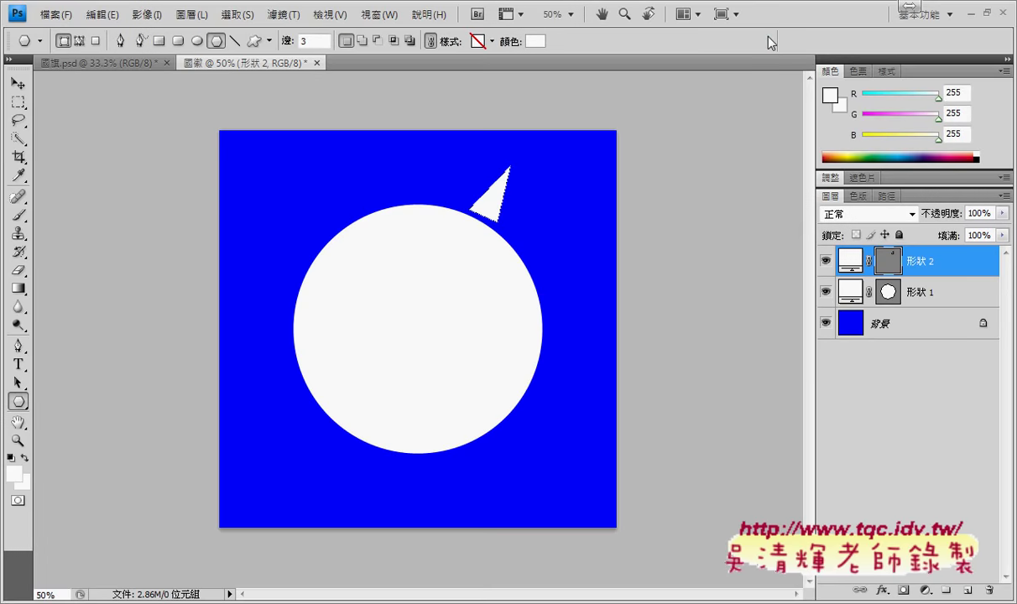
- Repeat the 30° rotation and add rotated copies of the spike around the circle
{"action": "key", "text": "ctrl+shift+t"}
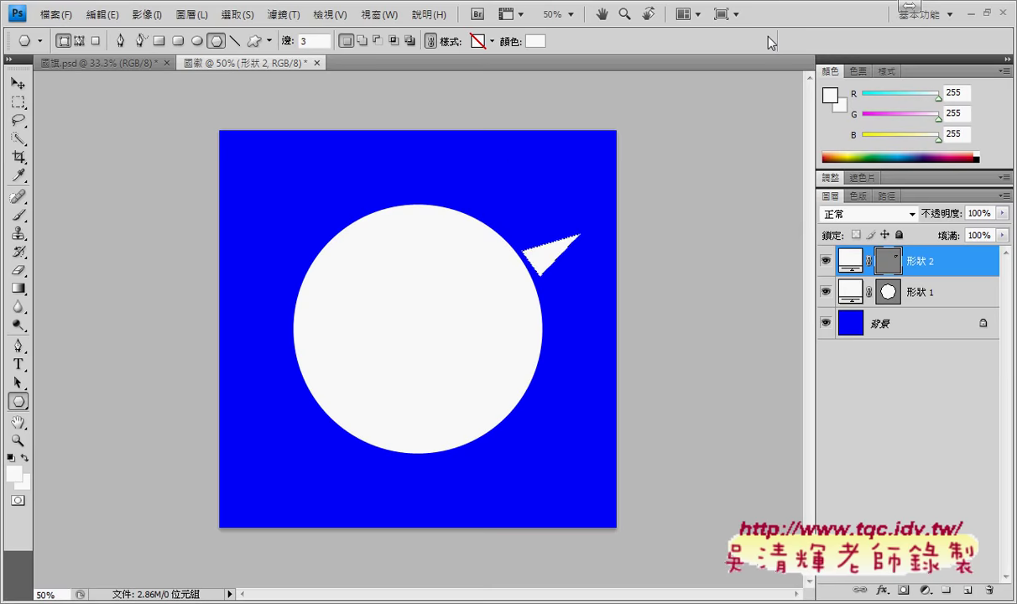
{"action": "key", "text": "ctrl+shift+t"}
{"action": "key", "text": "ctrl+shift+t"}
{"action": "key", "text": "ctrl+shift+t"}
{"action": "key", "text": "ctrl+shift+t"}
{"action": "key", "text": "ctrl+shift+t"}
{"action": "key", "text": "ctrl+shift+t"}
{"action": "key", "text": "ctrl+shift+t"}
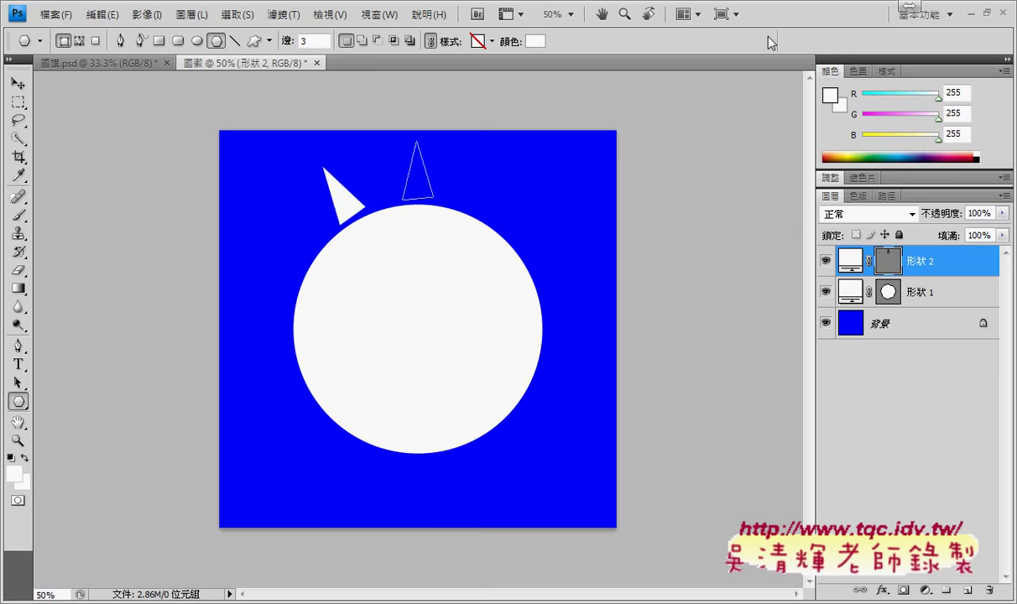
{"action": "key", "text": "ctrl+shift+t"}
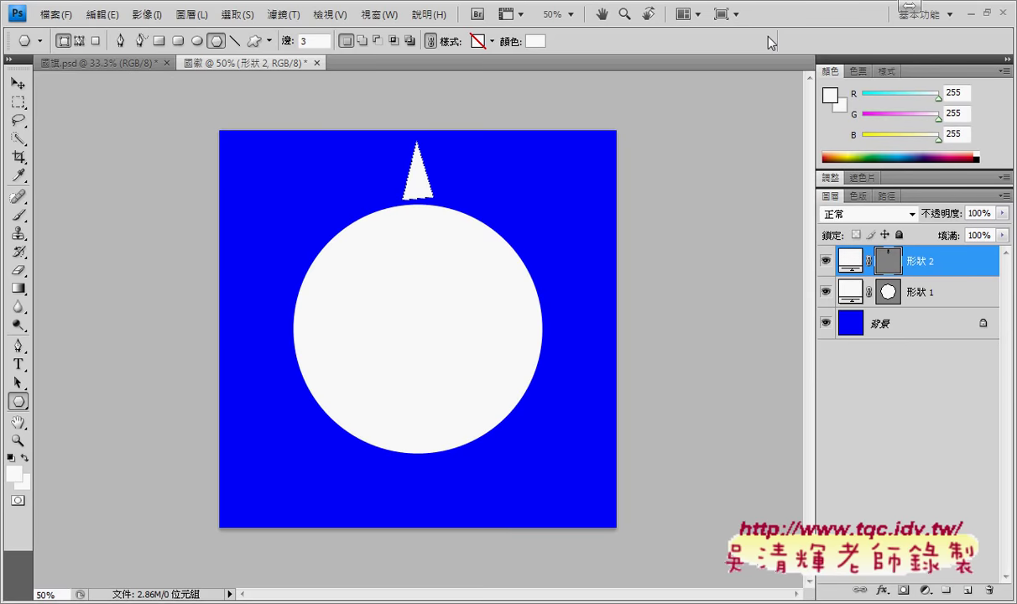
{"action": "key", "text": "ctrl+alt+shift+t"}
{"action": "key", "text": "ctrl+alt+shift+t"}
{"action": "key", "text": "ctrl+alt+shift+t"}
{"action": "key", "text": "ctrl+alt+shift+t"}
{"action": "key", "text": "ctrl+alt+shift+t"}
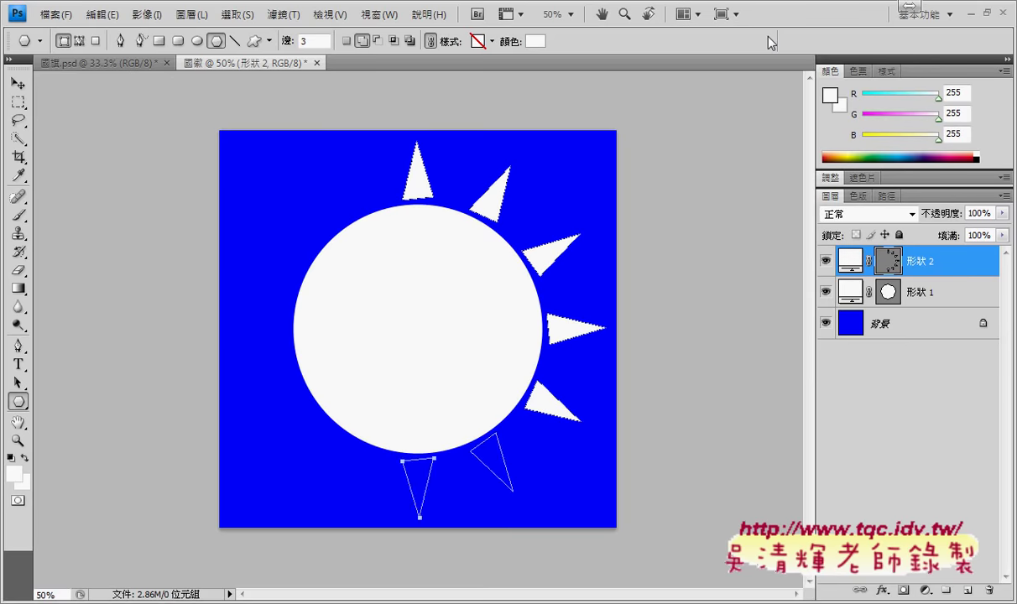
{"action": "key", "text": "ctrl+alt+shift+t"}
{"action": "key", "text": "ctrl+alt+shift+t"}
{"action": "key", "text": "ctrl+alt+shift+t"}
{"action": "key", "text": "ctrl+alt+shift+t"}
{"action": "key", "text": "ctrl+alt+shift+t"}
{"action": "key", "text": "ctrl+alt+shift+t"}
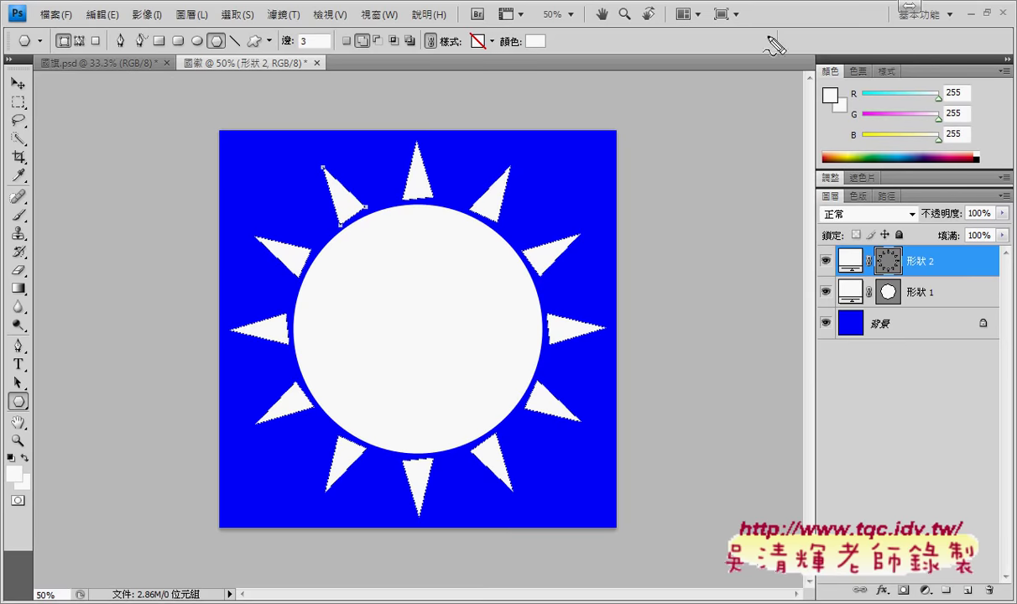
{"action": "left_click_drag", "start_coordinate": [881, 273], "coordinate": [934, 263]}
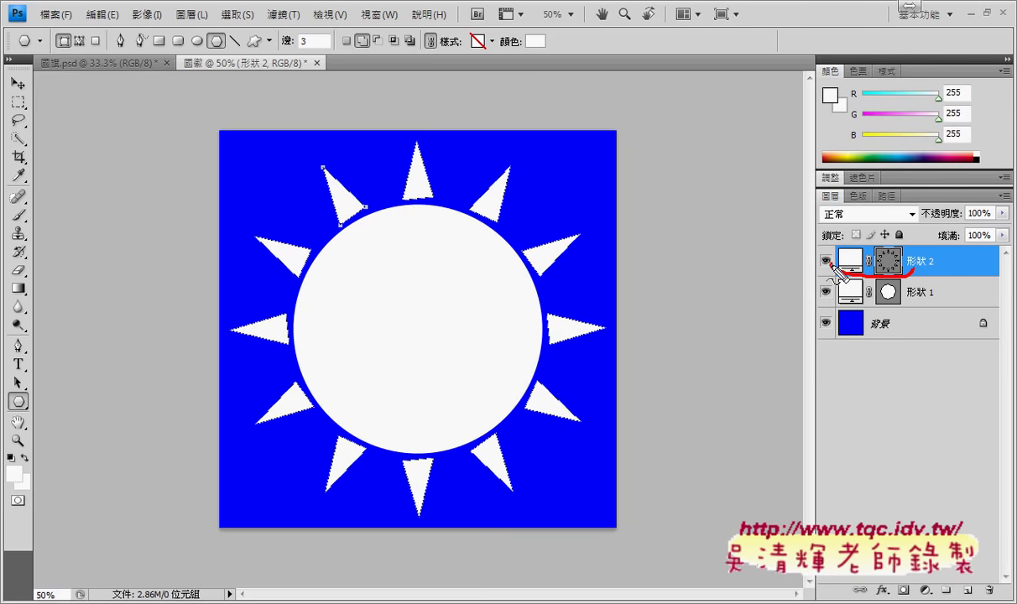
{"action": "mouse_move", "coordinate": [561, 377]}
{"action": "left_mouse_down"}
{"action": "mouse_move", "coordinate": [824, 263]}
{"action": "mouse_move", "coordinate": [877, 310]}
{"action": "left_mouse_up"}
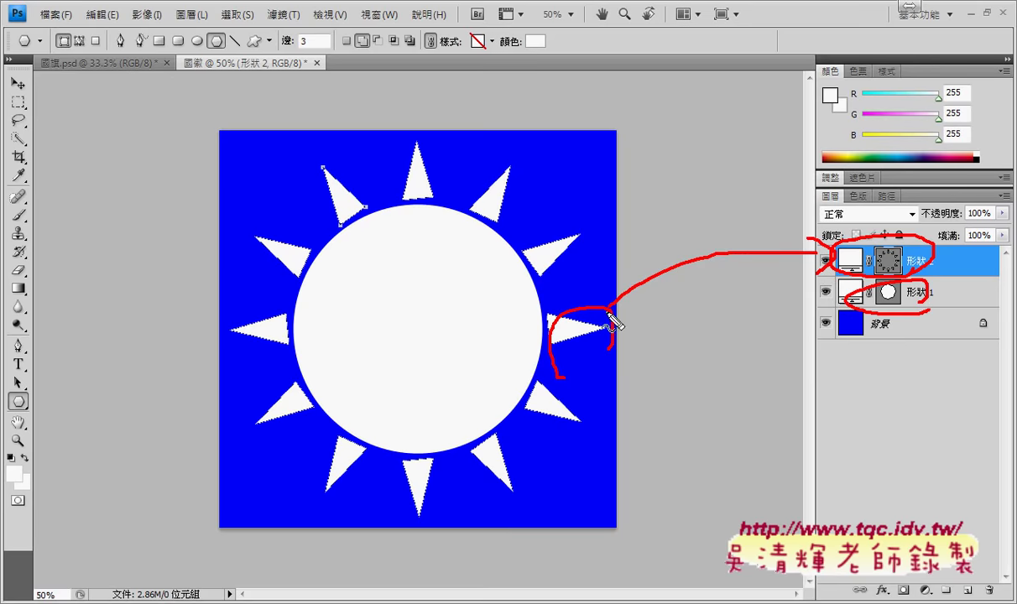
{"action": "mouse_move", "coordinate": [532, 363]}
{"action": "left_mouse_down"}
{"action": "mouse_move", "coordinate": [445, 411]}
{"action": "mouse_move", "coordinate": [446, 334]}
{"action": "mouse_move", "coordinate": [861, 300]}
{"action": "mouse_move", "coordinate": [858, 340]}
{"action": "left_mouse_up"}
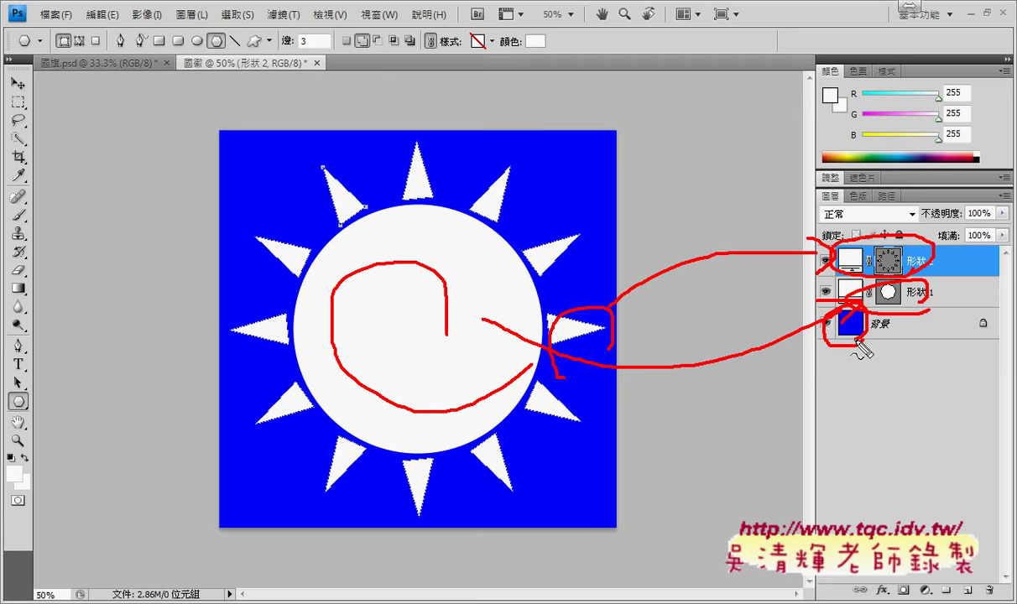
{"action": "key", "text": "Escape"}
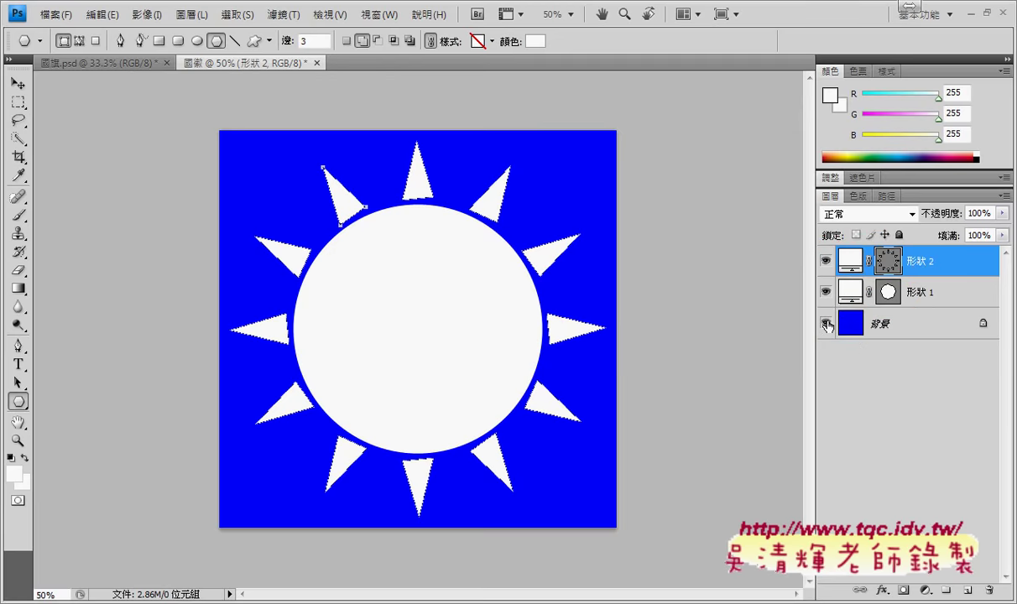
{"action": "left_click", "coordinate": [827, 322]}
{"action": "left_click", "coordinate": [827, 292]}
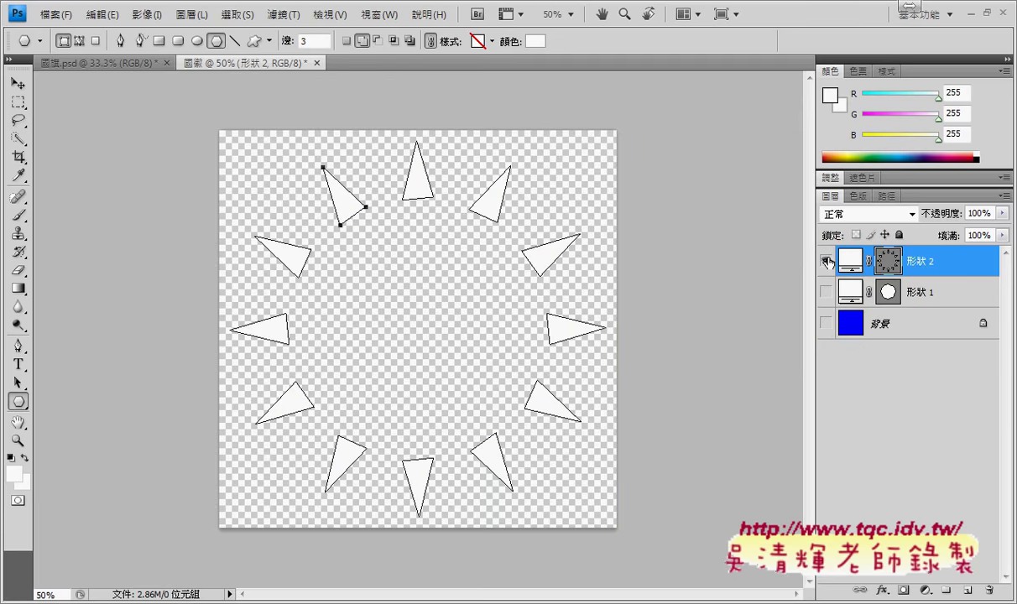
{"action": "left_click", "coordinate": [827, 292]}
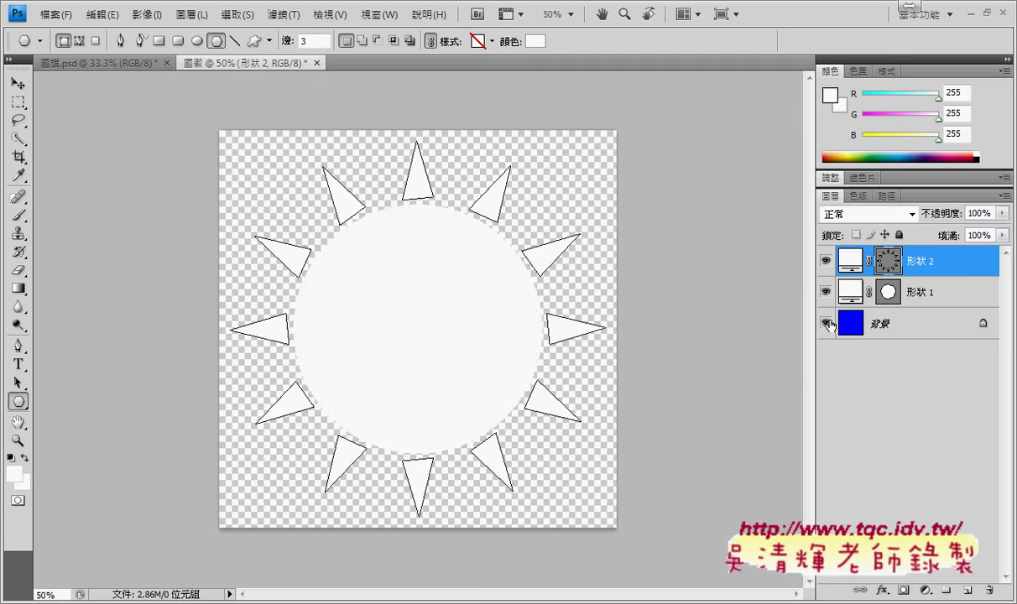
{"action": "left_click", "coordinate": [827, 322]}
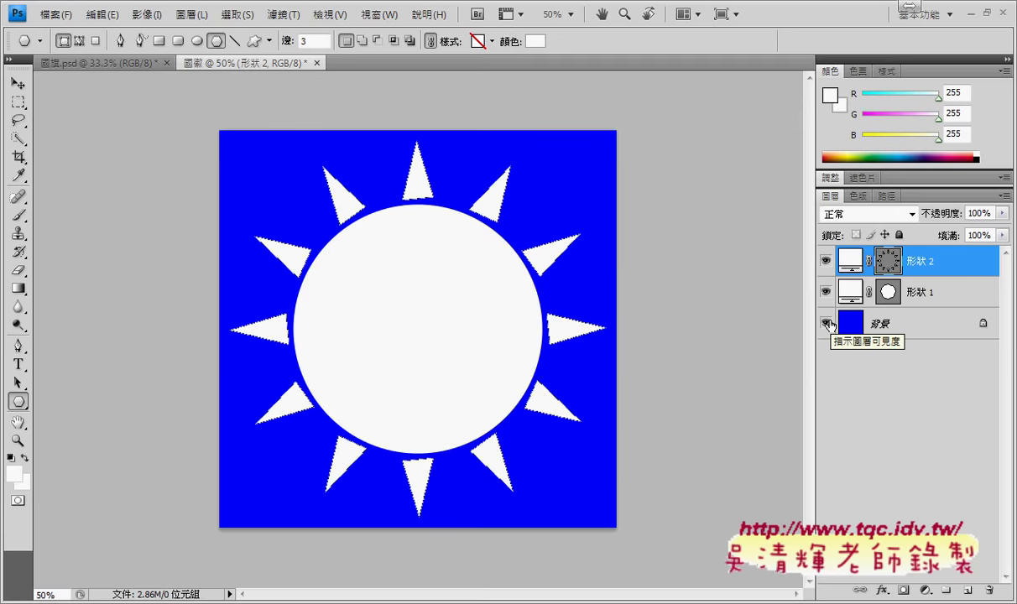